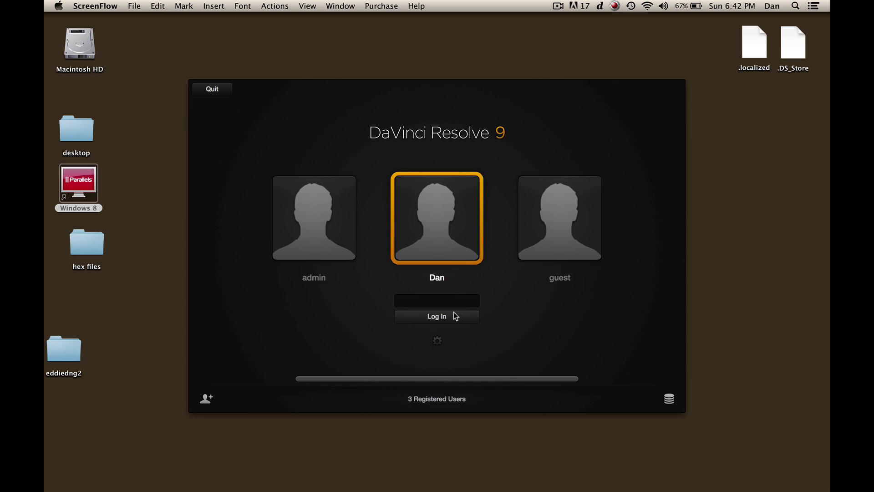
- Log in by entering the selected user's password and open the Default Project
{"action": "left_click", "coordinate": [445, 301]}
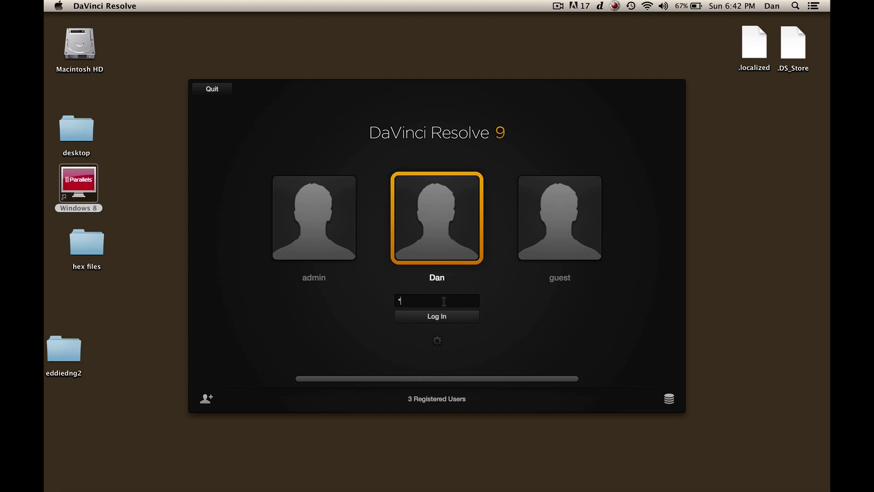
{"action": "key", "text": "Return"}
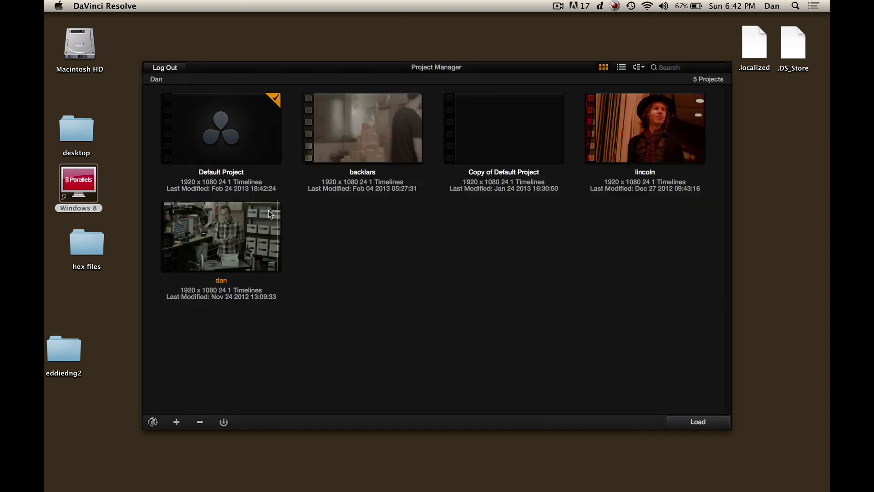
{"action": "left_click", "coordinate": [223, 120]}
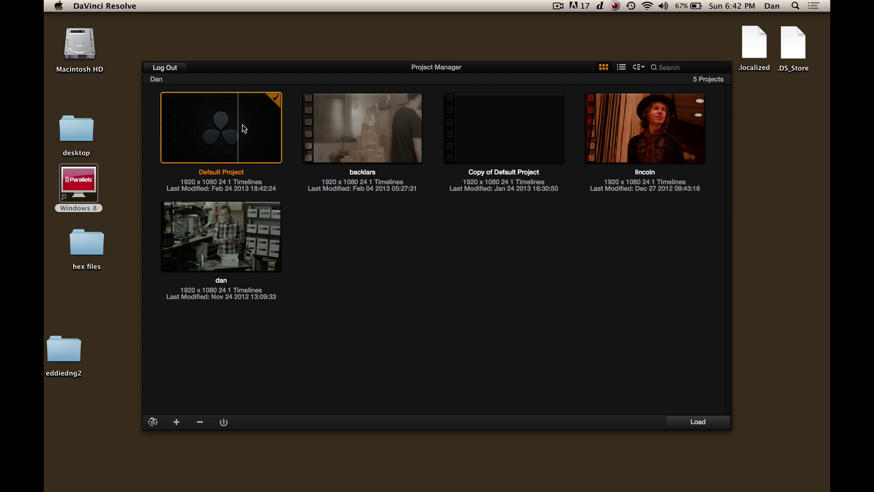
{"action": "double_click", "coordinate": [242, 124]}
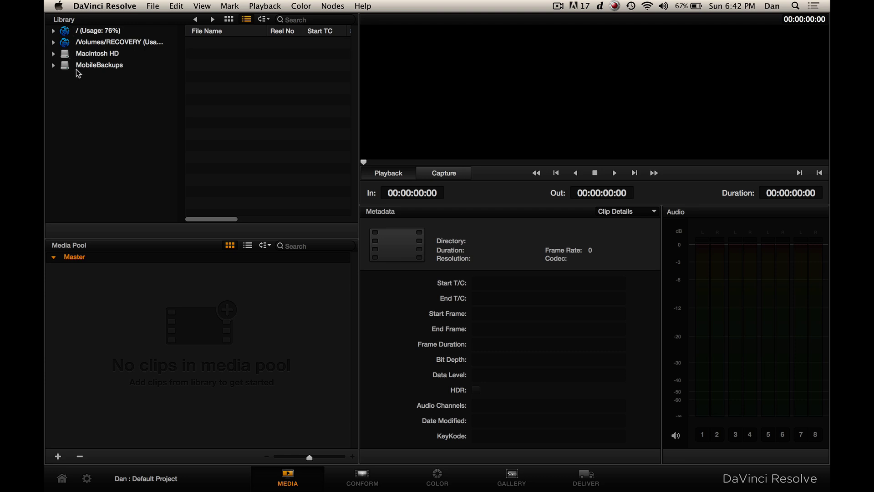
- Browse the media library from Macintosh HD through the user's home folder to the eddiedng2 folder on the Desktop
{"action": "left_click", "coordinate": [54, 54]}
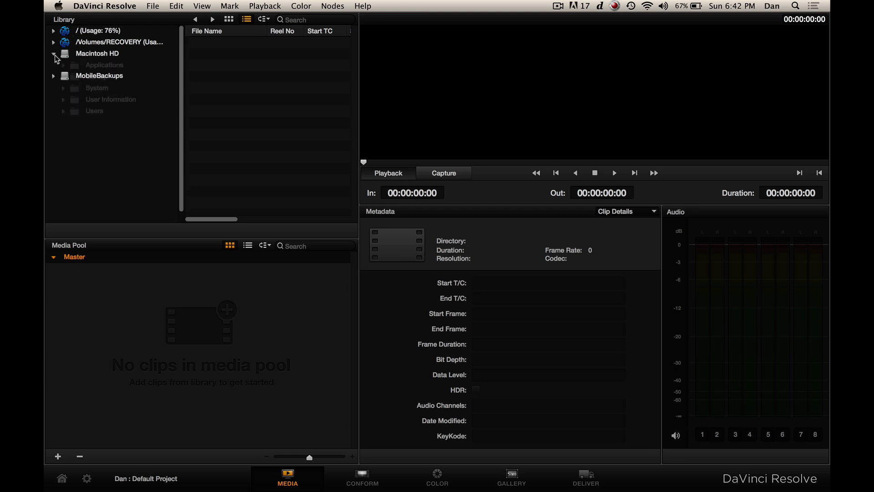
{"action": "left_click", "coordinate": [64, 112]}
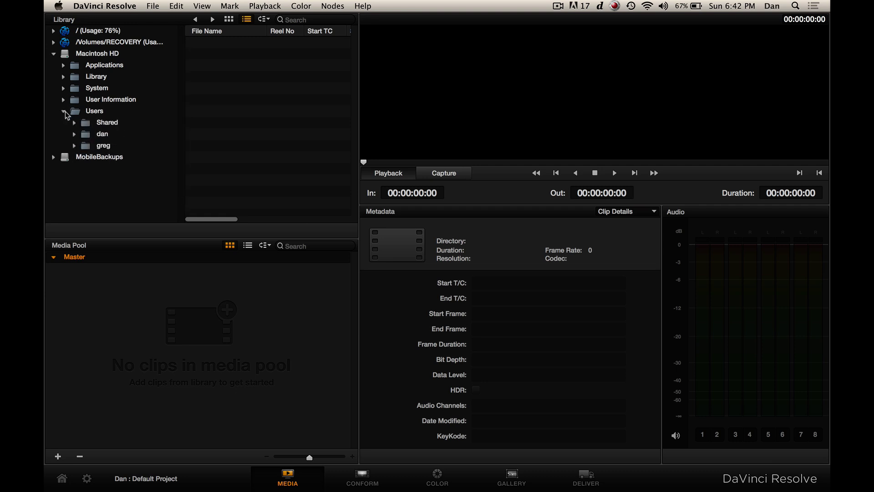
{"action": "left_click", "coordinate": [77, 137]}
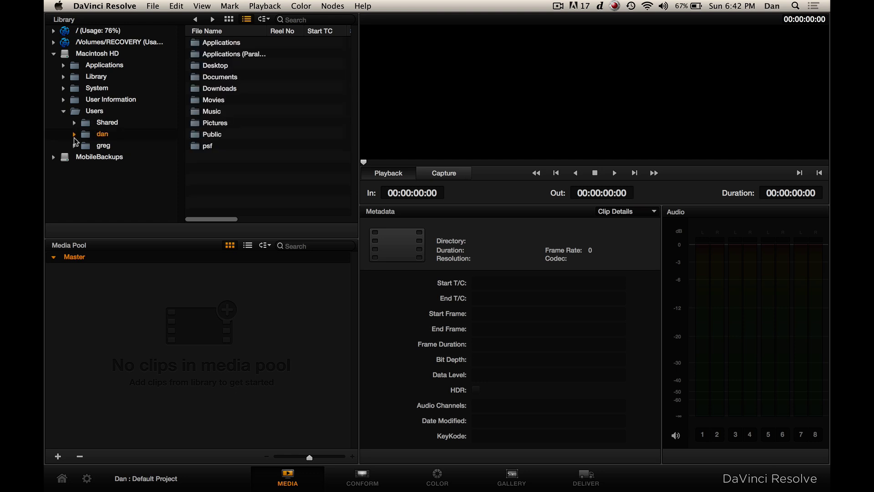
{"action": "double_click", "coordinate": [208, 66]}
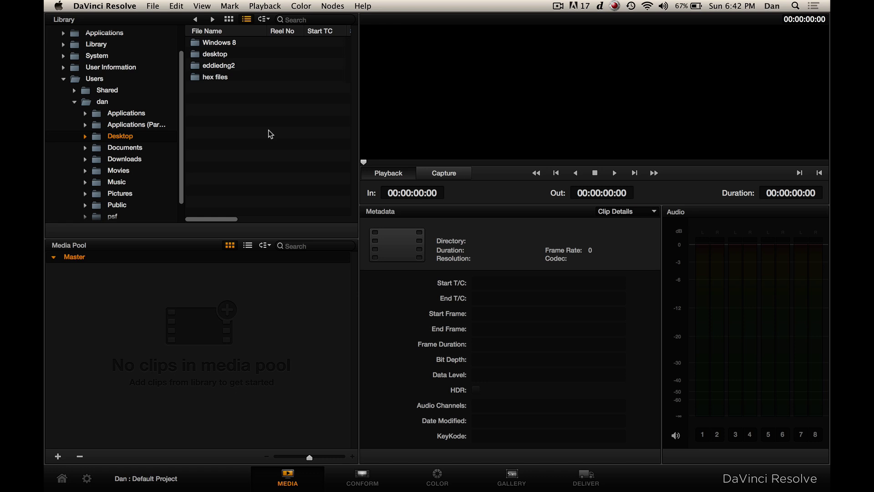
{"action": "left_click", "coordinate": [218, 67]}
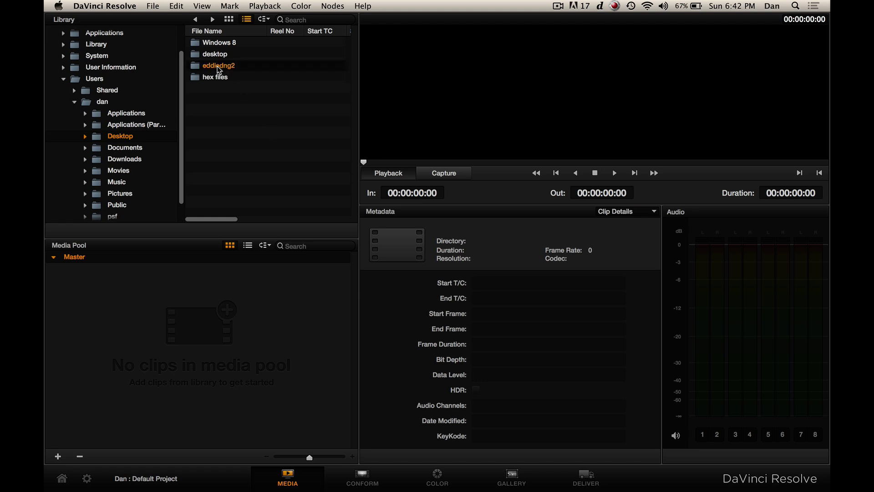
{"action": "double_click", "coordinate": [219, 67]}
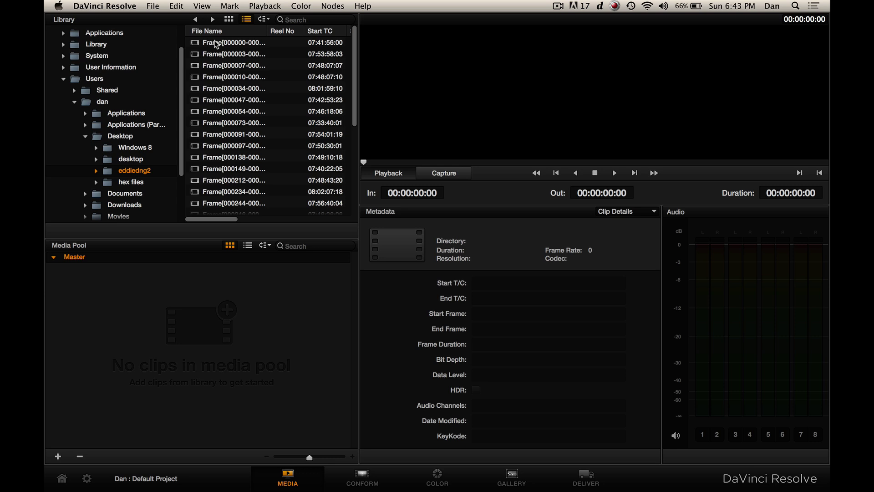
- Select every DNG clip in the eddiedng2 folder and add them all to the media pool's Master bin
{"action": "left_click", "coordinate": [216, 44]}
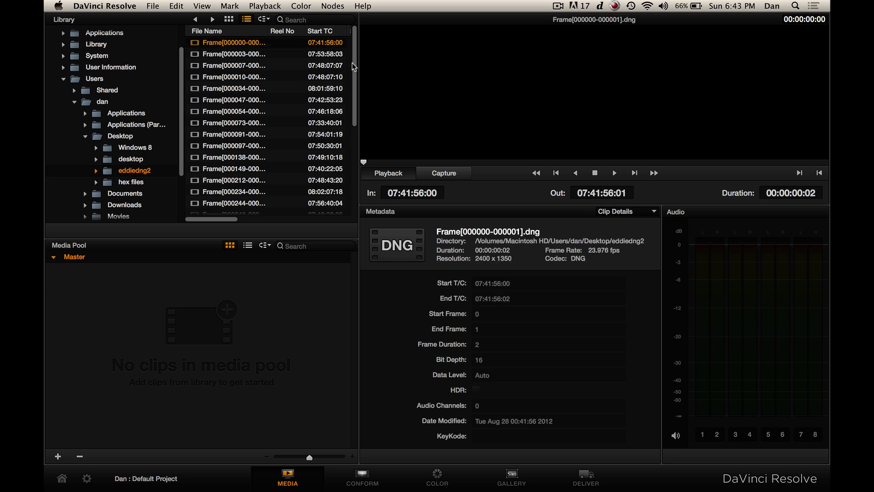
{"action": "scroll", "coordinate": [354, 67], "scroll_direction": "down", "scroll_amount": 3}
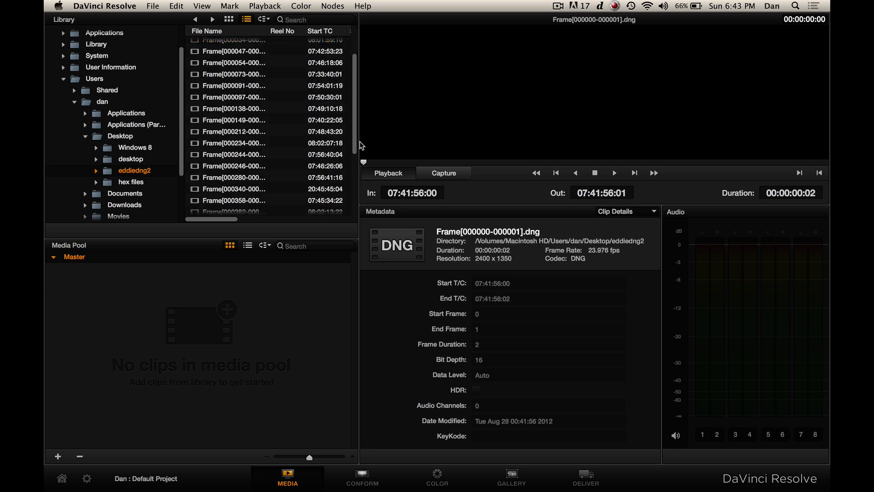
{"action": "scroll", "coordinate": [360, 146], "scroll_direction": "down", "scroll_amount": 5}
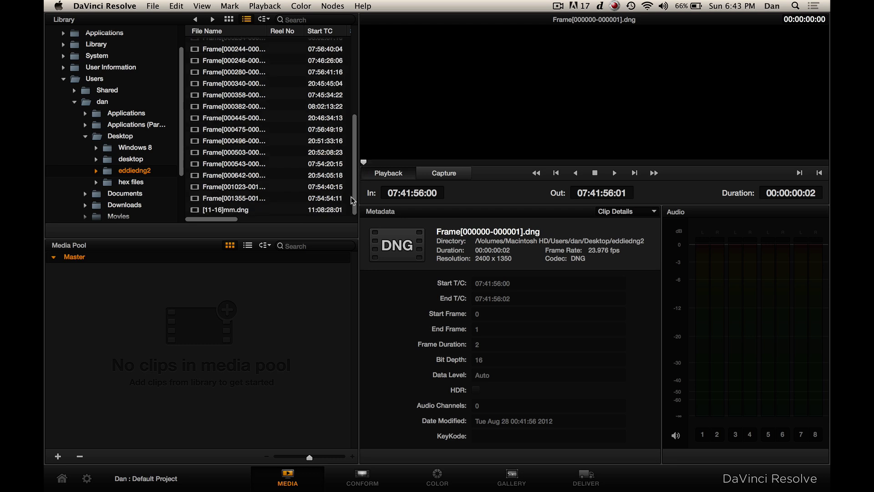
{"action": "left_click", "coordinate": [247, 213], "text": "shift"}
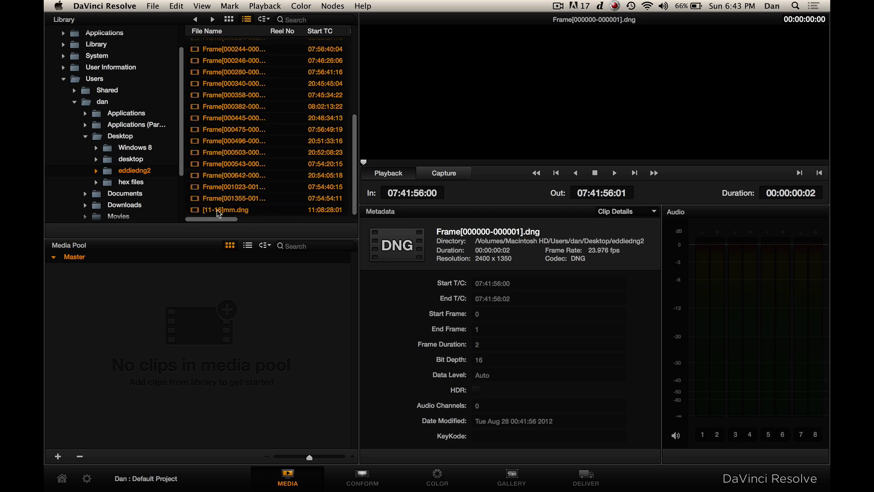
{"action": "left_click_drag", "start_coordinate": [219, 213], "coordinate": [124, 333]}
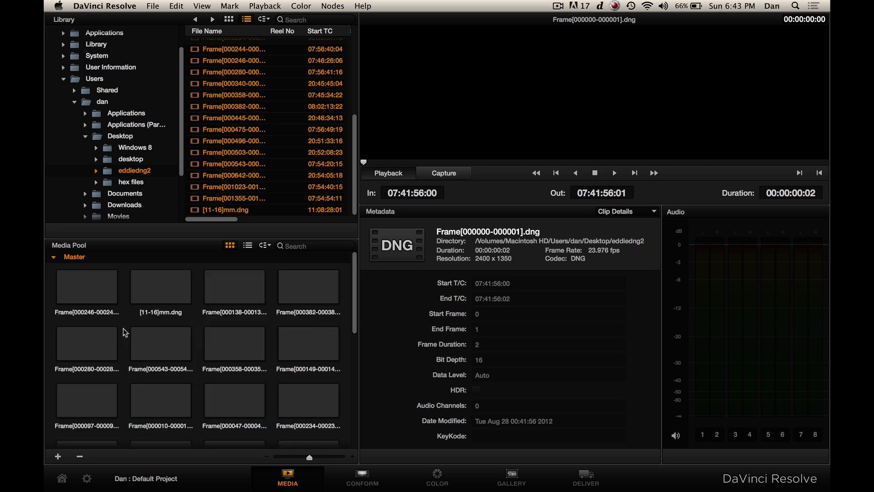
{"action": "left_click", "coordinate": [116, 320]}
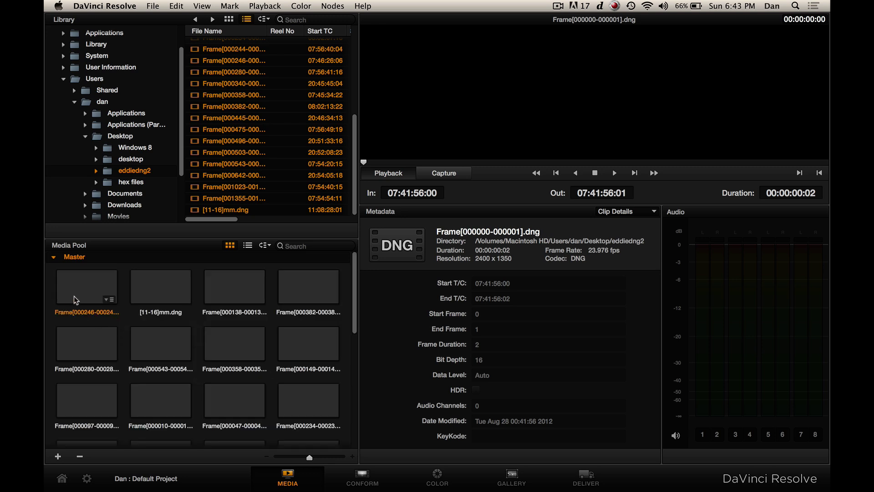
{"action": "left_click", "coordinate": [169, 309]}
{"action": "left_click", "coordinate": [293, 324]}
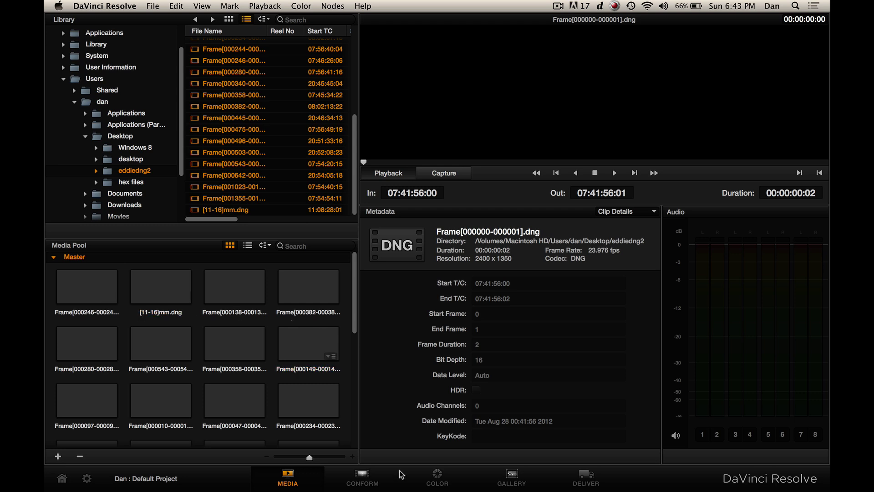
- Open the Conform page and examine the import and export options available for the Master Timeline
{"action": "left_click", "coordinate": [362, 479]}
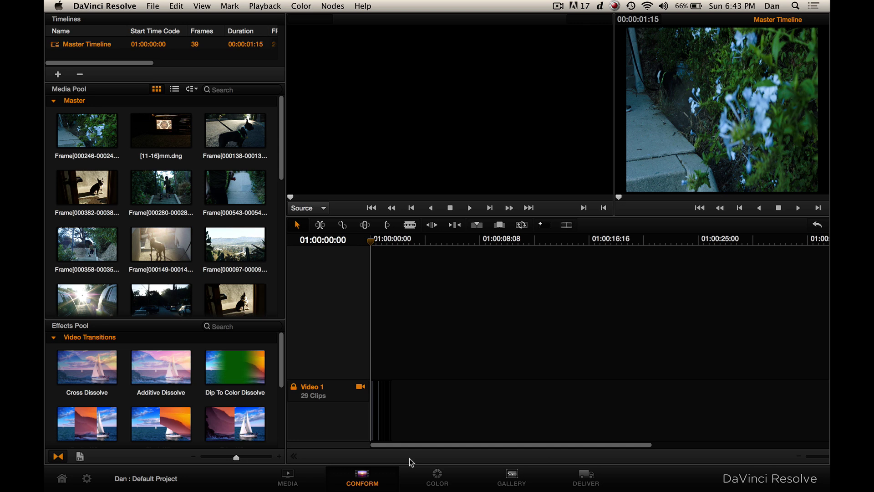
{"action": "right_click", "coordinate": [80, 47]}
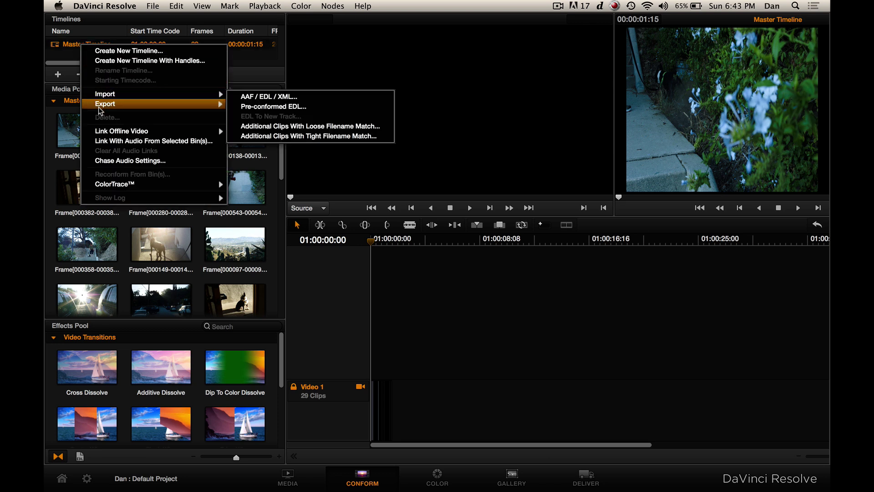
{"action": "mouse_move", "coordinate": [100, 110]}
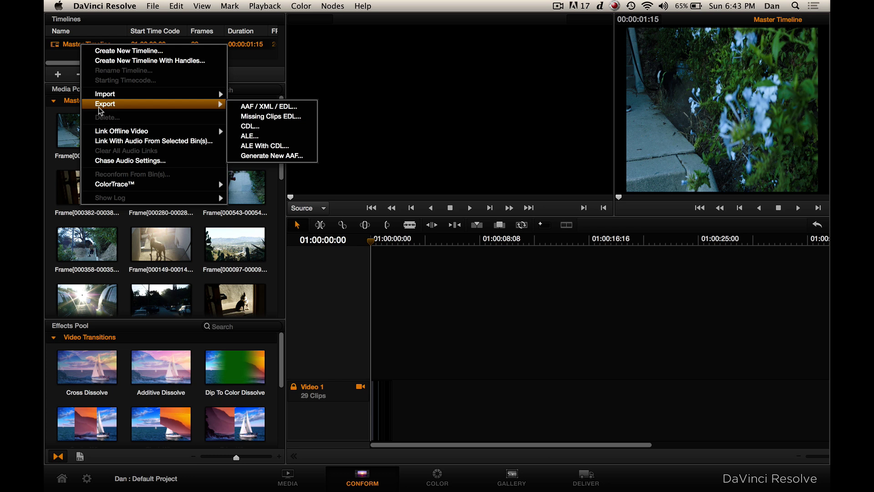
{"action": "left_click", "coordinate": [64, 53]}
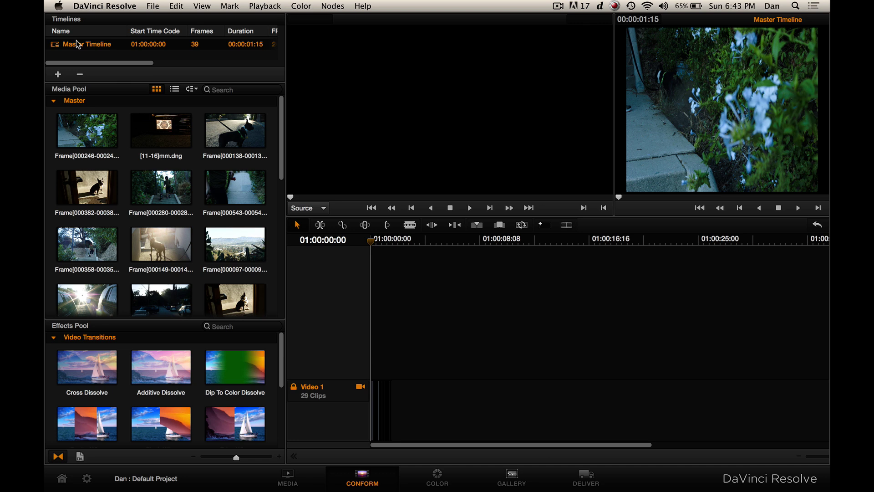
{"action": "right_click", "coordinate": [79, 45]}
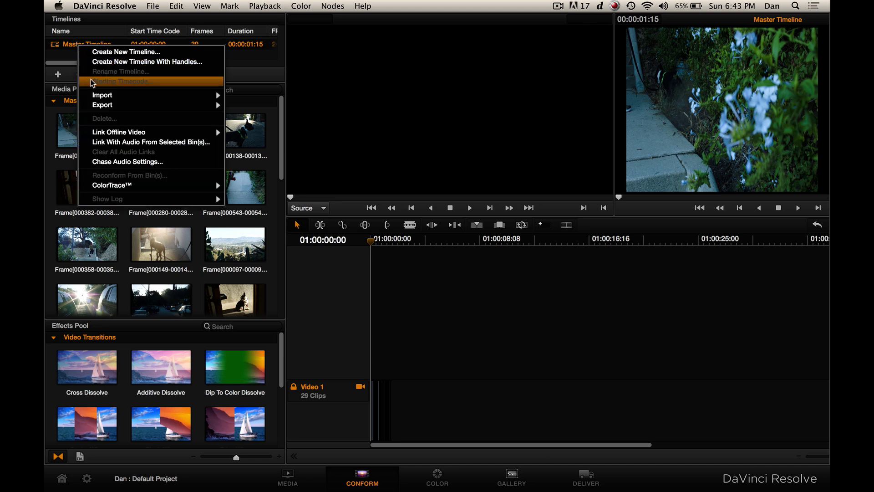
{"action": "mouse_move", "coordinate": [110, 107]}
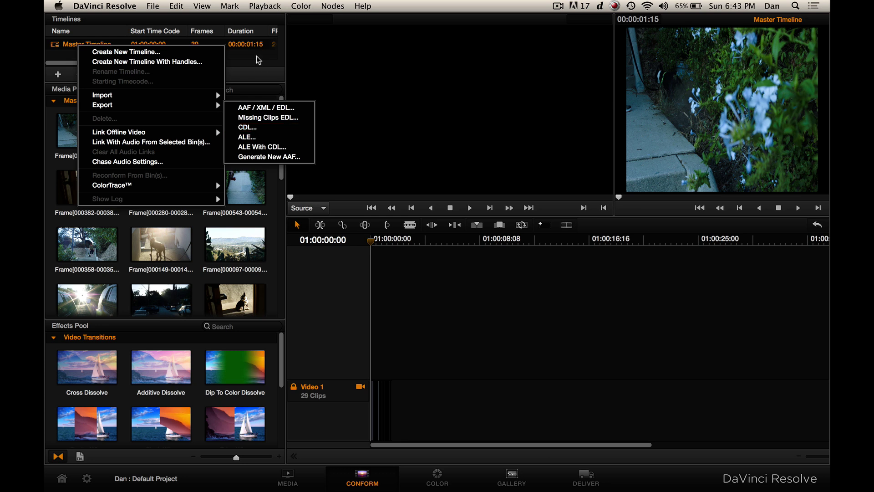
{"action": "left_click", "coordinate": [264, 73]}
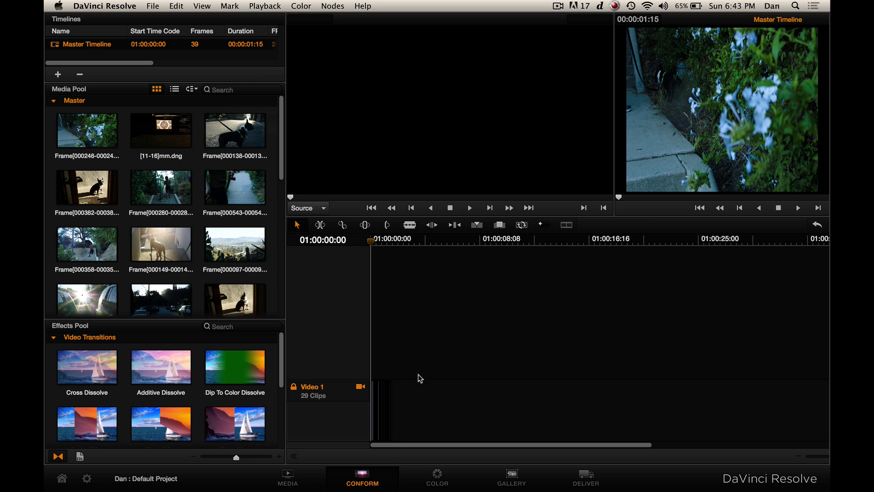
- Open the Color page, view the three-way color wheels, and return to the Camera Raw settings
{"action": "left_click", "coordinate": [436, 479]}
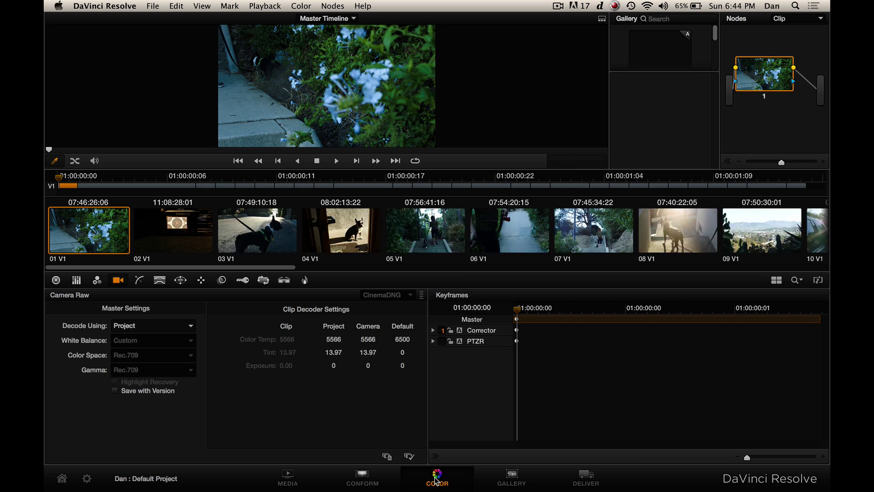
{"action": "left_click", "coordinate": [56, 281]}
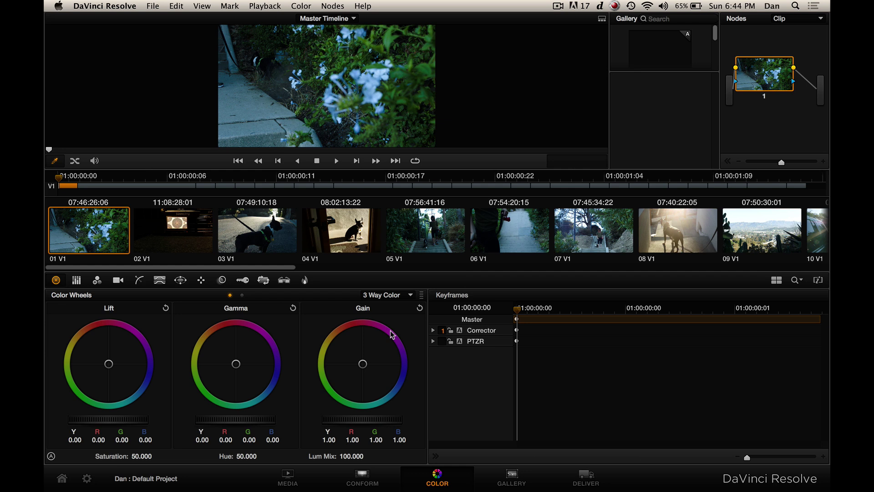
{"action": "left_click", "coordinate": [114, 281]}
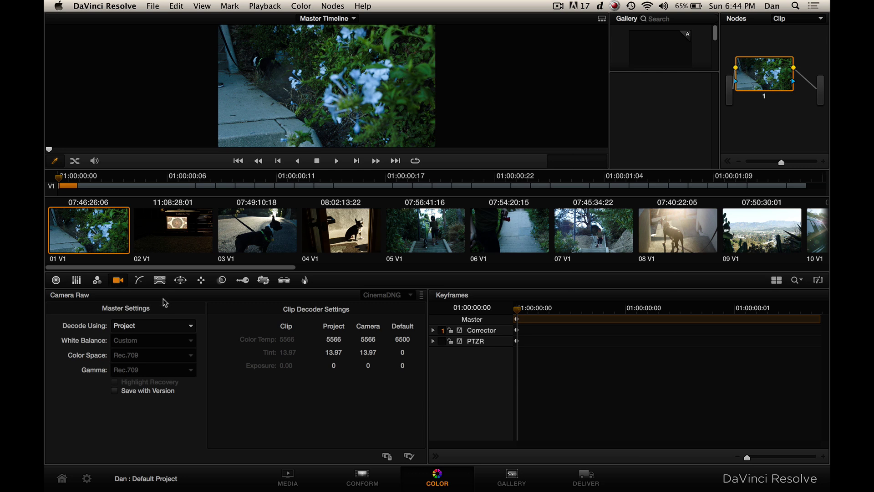
- Decode the first clip using Clip settings and set its color space to BMD Film
{"action": "left_click", "coordinate": [175, 328]}
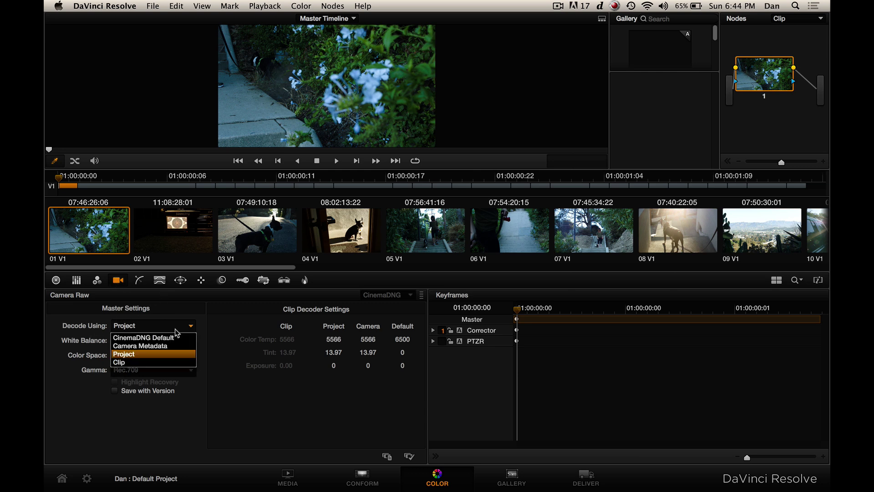
{"action": "left_click", "coordinate": [138, 363]}
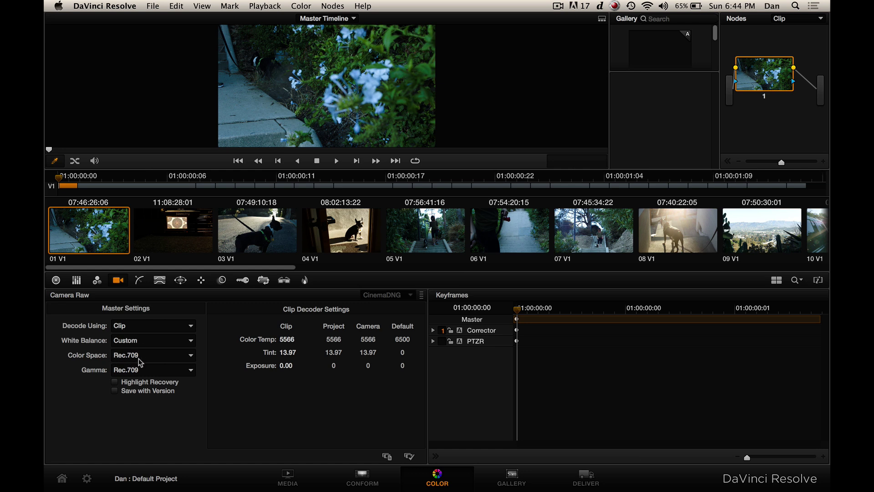
{"action": "left_click", "coordinate": [191, 356]}
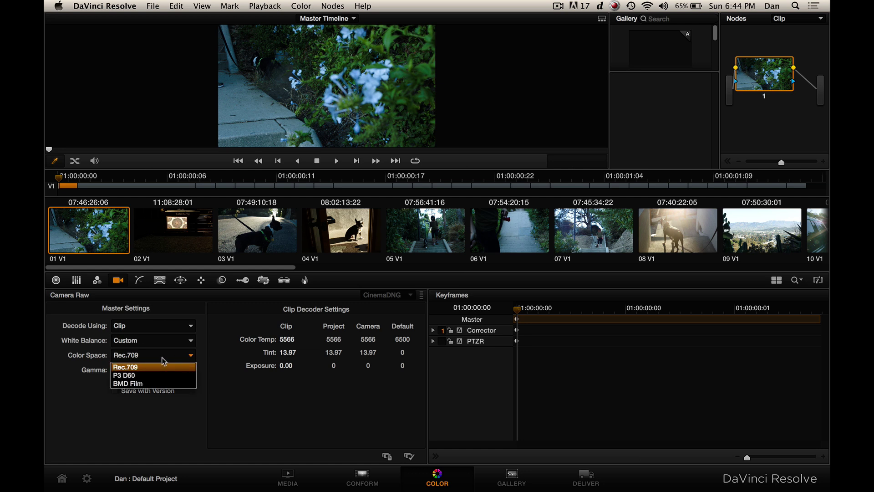
{"action": "left_click", "coordinate": [142, 383]}
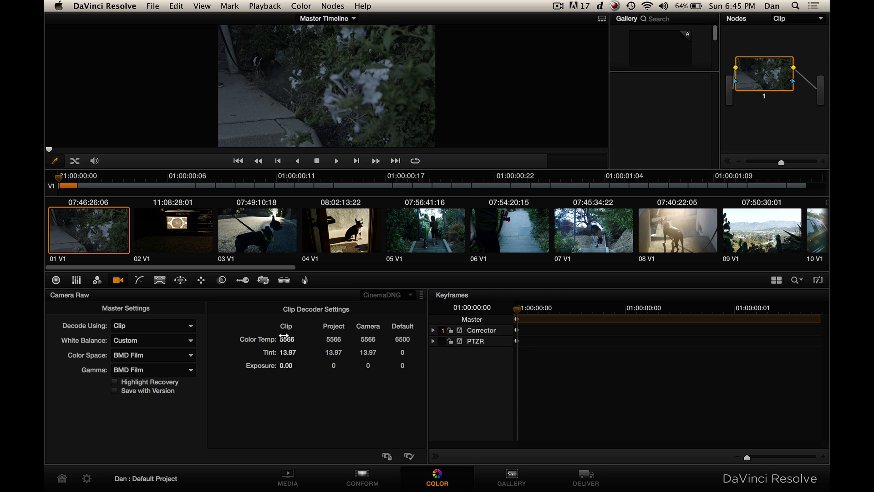
- Set the first clip's raw color temperature to 7000
{"action": "left_click", "coordinate": [294, 339]}
{"action": "key", "text": "BackSpace"}
{"action": "key", "text": "BackSpace"}
{"action": "key", "text": "BackSpace"}
{"action": "type", "text": "756"}
{"action": "key", "text": "Return"}
{"action": "left_click_drag", "start_coordinate": [286, 339], "coordinate": [313, 339]}
- Set the first clip's raw tint to 0.00 and its exposure to 0.50
{"action": "mouse_move", "coordinate": [285, 353]}
{"action": "left_mouse_down"}
{"action": "mouse_move", "coordinate": [243, 353]}
{"action": "mouse_move", "coordinate": [283, 354]}
{"action": "left_mouse_up"}
{"action": "key", "text": "BackSpace"}
{"action": "key", "text": "BackSpace"}
{"action": "key", "text": "BackSpace"}
{"action": "key", "text": "BackSpace"}
{"action": "key", "text": "BackSpace"}
{"action": "type", "text": "0"}
{"action": "key", "text": "Return"}
{"action": "key", "text": "BackSpace"}
{"action": "key", "text": "BackSpace"}
{"action": "type", "text": "00"}
{"action": "key", "text": "Return"}
{"action": "key", "text": "BackSpace"}
{"action": "key", "text": "BackSpace"}
{"action": "left_click", "coordinate": [287, 353]}
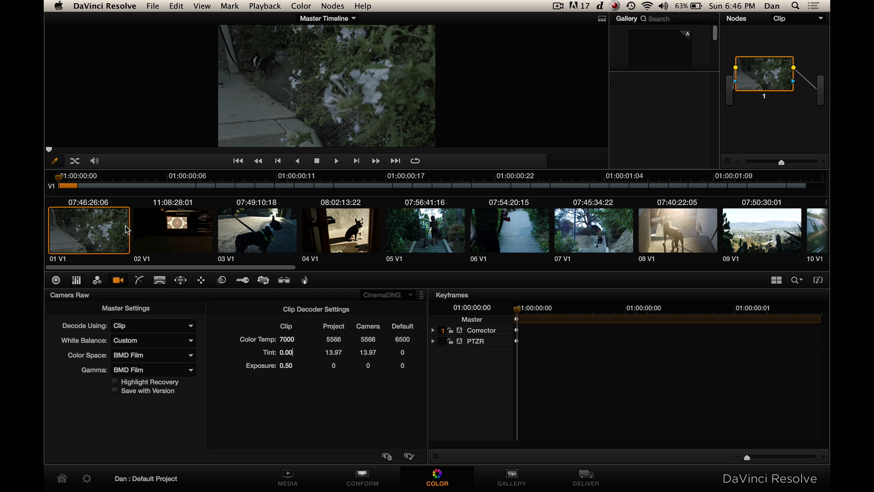
- Apply the first clip's Camera Raw settings to all timeline clips, from clip 01 through clip 29
{"action": "left_click", "coordinate": [155, 231], "text": "super"}
{"action": "left_click", "coordinate": [222, 225], "text": "super"}
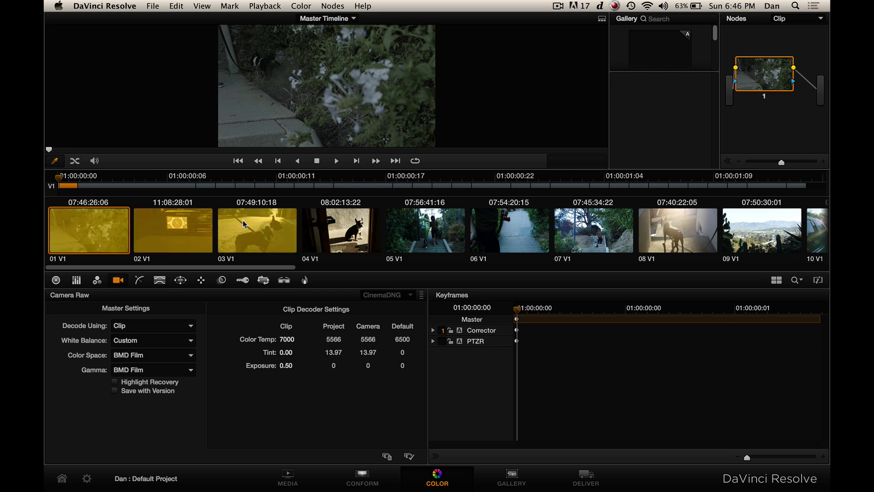
{"action": "left_click", "coordinate": [321, 227], "text": "super"}
{"action": "left_click_drag", "start_coordinate": [280, 267], "coordinate": [619, 237]}
{"action": "scroll", "coordinate": [619, 236], "scroll_direction": "right", "scroll_amount": 10}
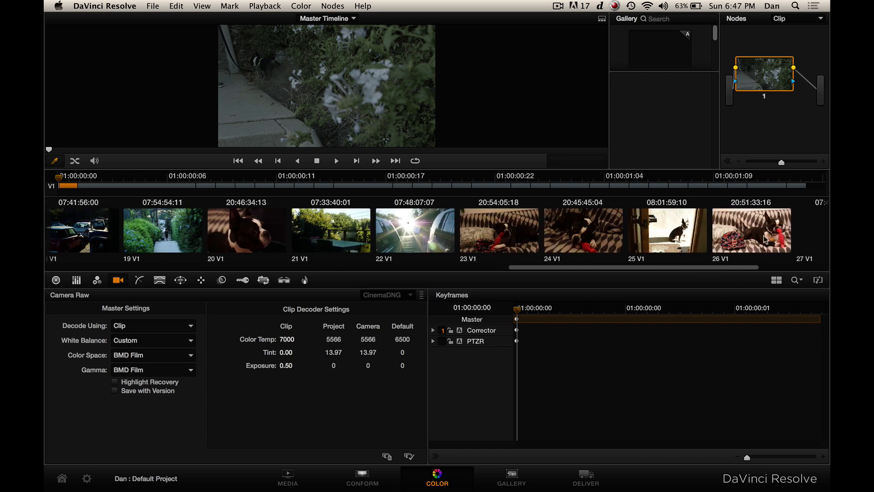
{"action": "left_click", "coordinate": [800, 248], "text": "shift"}
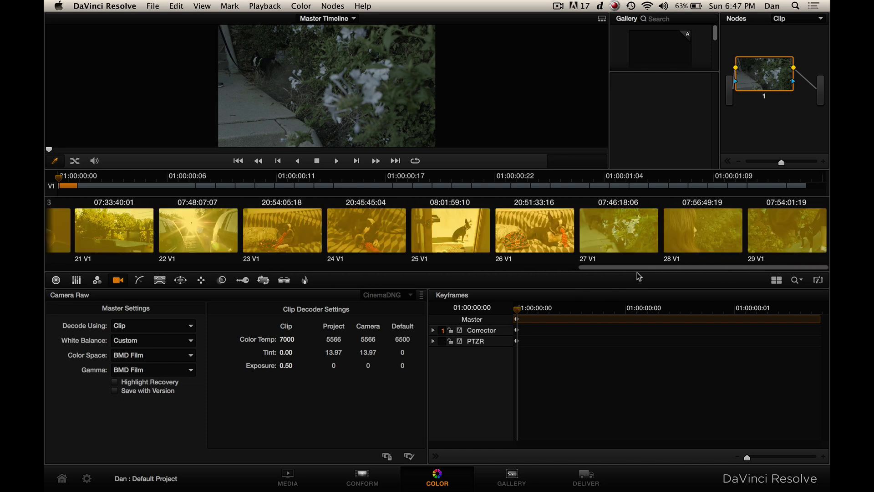
{"action": "left_click", "coordinate": [409, 456]}
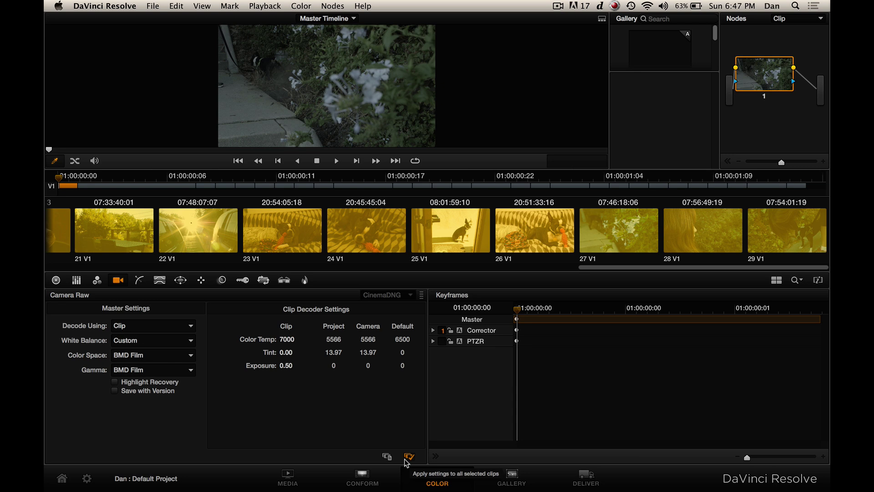
{"action": "left_click", "coordinate": [391, 459]}
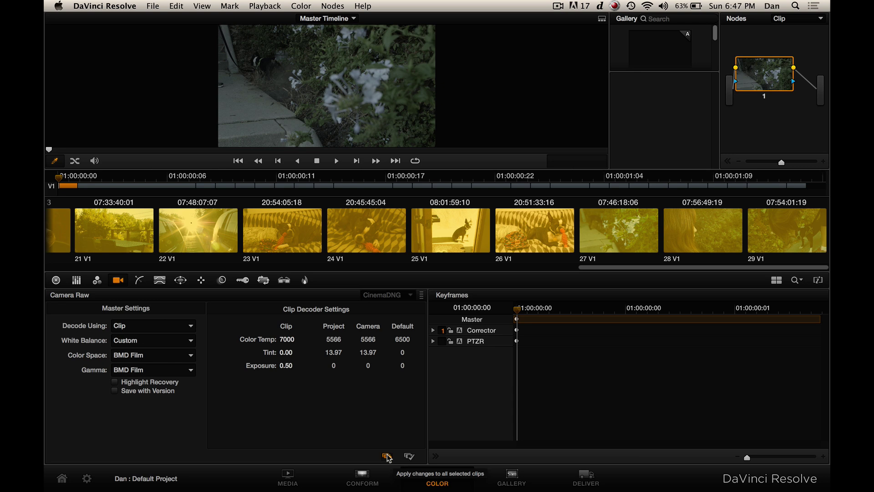
{"action": "left_click", "coordinate": [411, 456]}
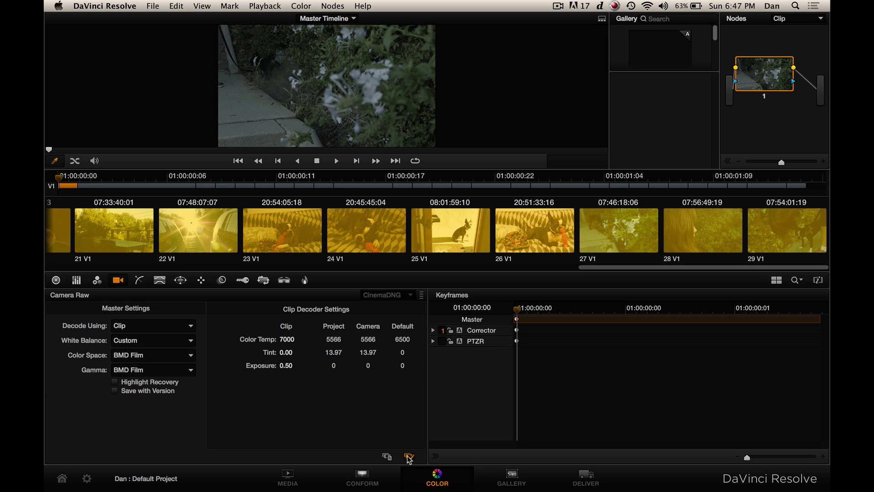
{"action": "left_click", "coordinate": [409, 457]}
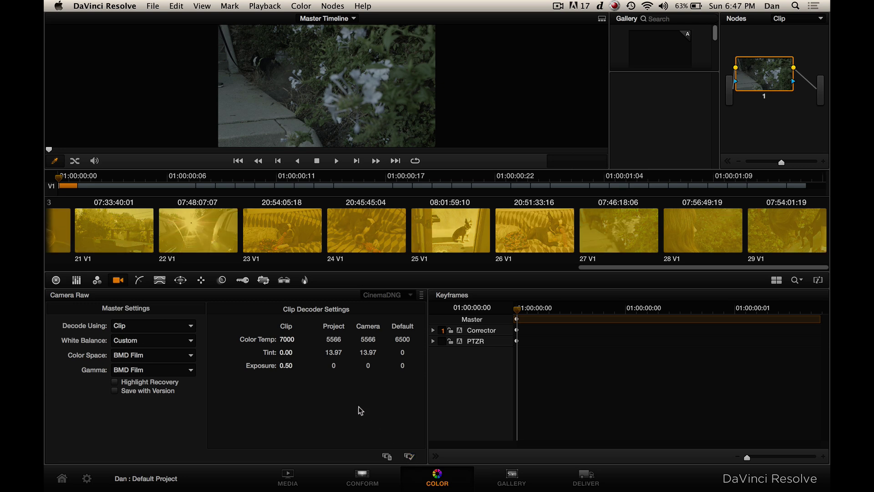
- Check the image and Camera Raw settings of clips 23, 22 and 21
{"action": "left_click", "coordinate": [262, 240]}
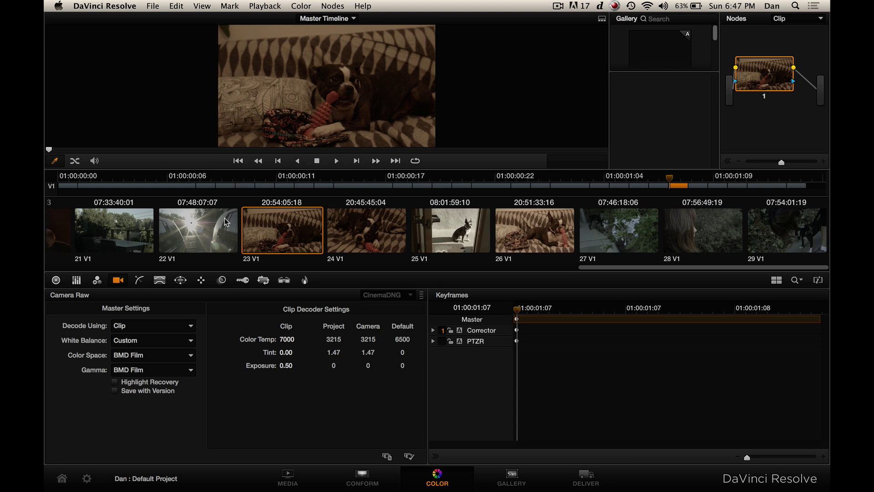
{"action": "left_click", "coordinate": [208, 226]}
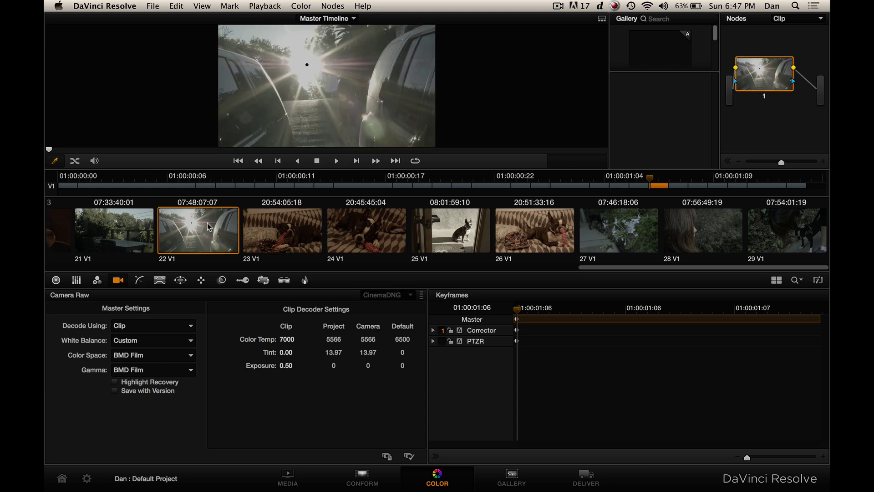
{"action": "left_click", "coordinate": [145, 226]}
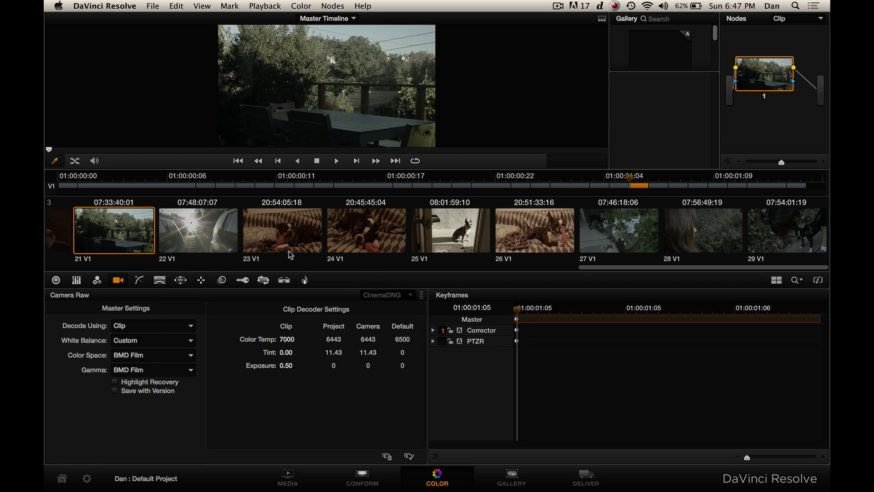
- Lower clip 25's raw exposure to -0.12 and compare its image with Highlight Recovery on and off
{"action": "left_click", "coordinate": [459, 230]}
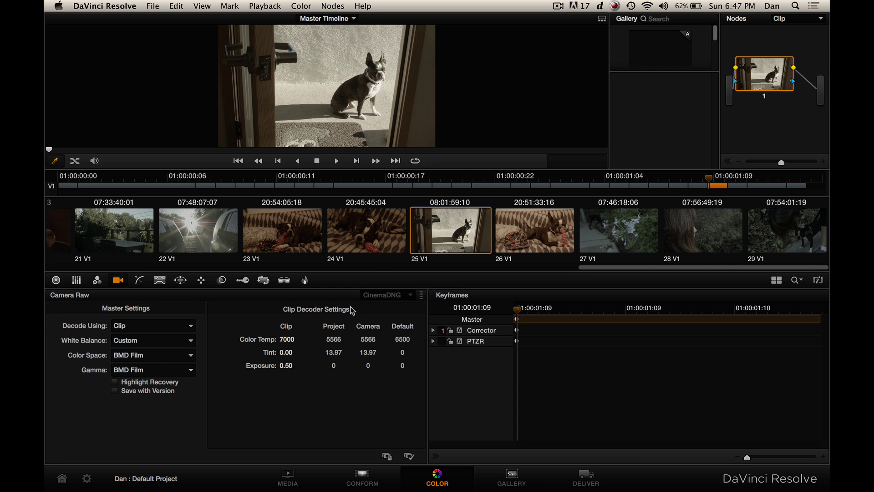
{"action": "mouse_move", "coordinate": [286, 367]}
{"action": "left_mouse_down"}
{"action": "mouse_move", "coordinate": [257, 367]}
{"action": "mouse_move", "coordinate": [276, 368]}
{"action": "left_mouse_up"}
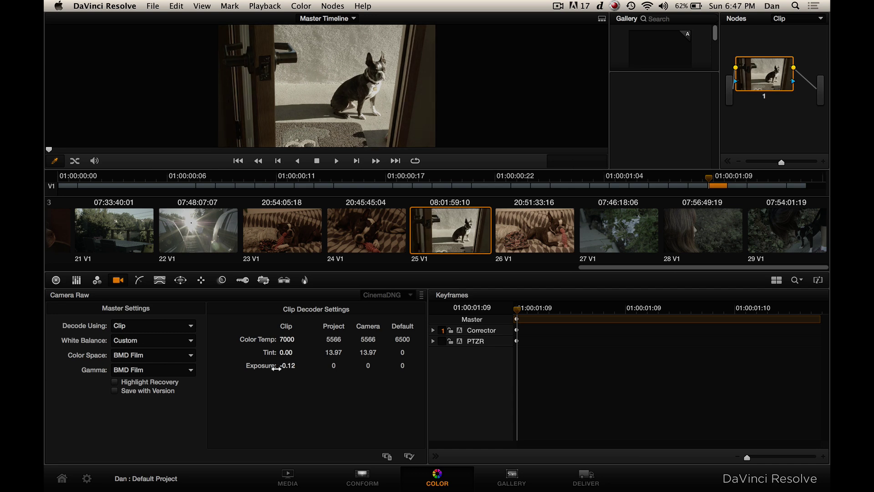
{"action": "left_click", "coordinate": [115, 382]}
{"action": "left_click", "coordinate": [114, 383]}
{"action": "left_click", "coordinate": [114, 383]}
{"action": "left_click", "coordinate": [115, 382]}
{"action": "left_click", "coordinate": [115, 383]}
{"action": "left_click", "coordinate": [115, 383]}
{"action": "left_click", "coordinate": [115, 383]}
- Compare clip 22 with Highlight Recovery on and off, leaving the option off
{"action": "left_click", "coordinate": [195, 233]}
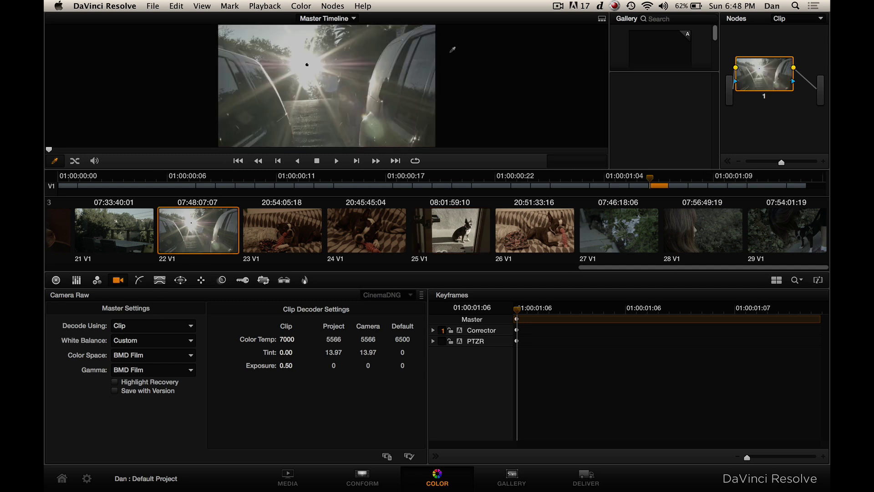
{"action": "left_click", "coordinate": [114, 382]}
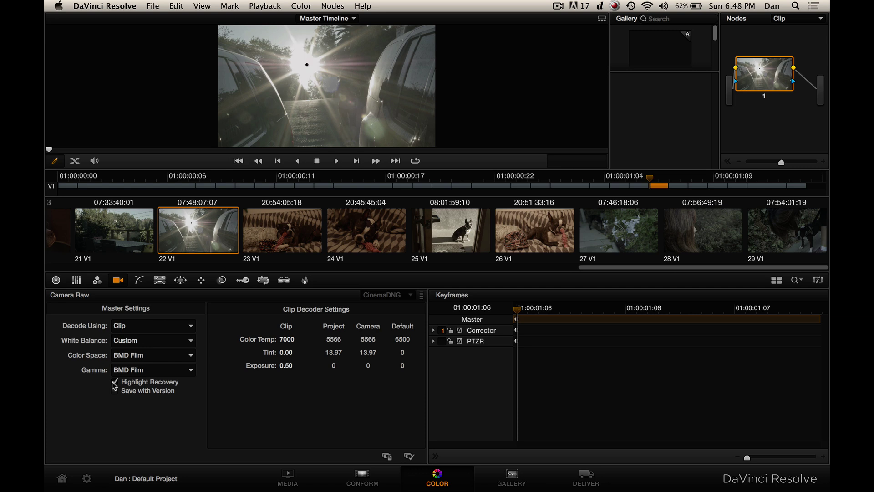
{"action": "left_click", "coordinate": [113, 382]}
{"action": "left_click", "coordinate": [114, 383]}
{"action": "left_click", "coordinate": [115, 383]}
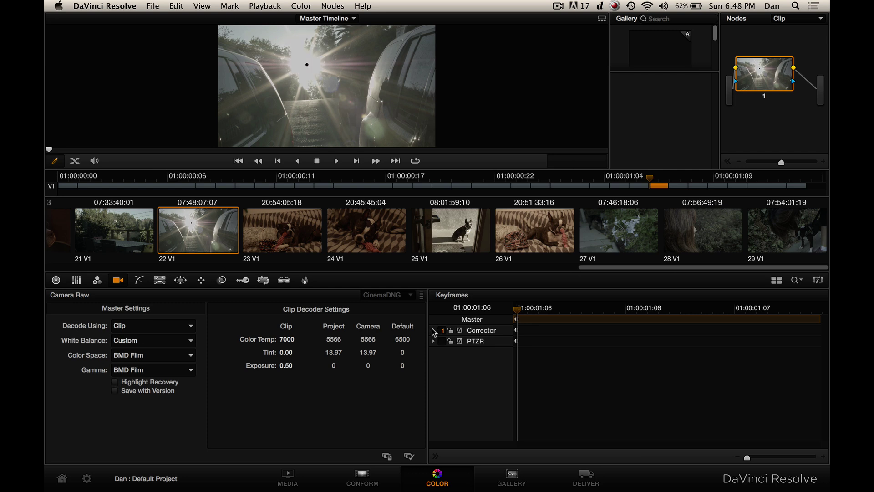
- View clips 23 and 26 and display the Primaries lift, gamma, gain and offset bars
{"action": "left_click", "coordinate": [288, 239]}
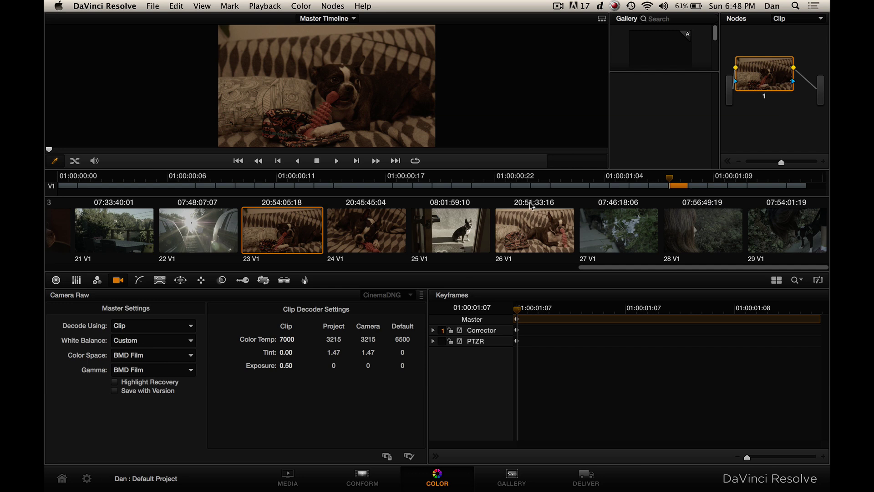
{"action": "left_click", "coordinate": [550, 229]}
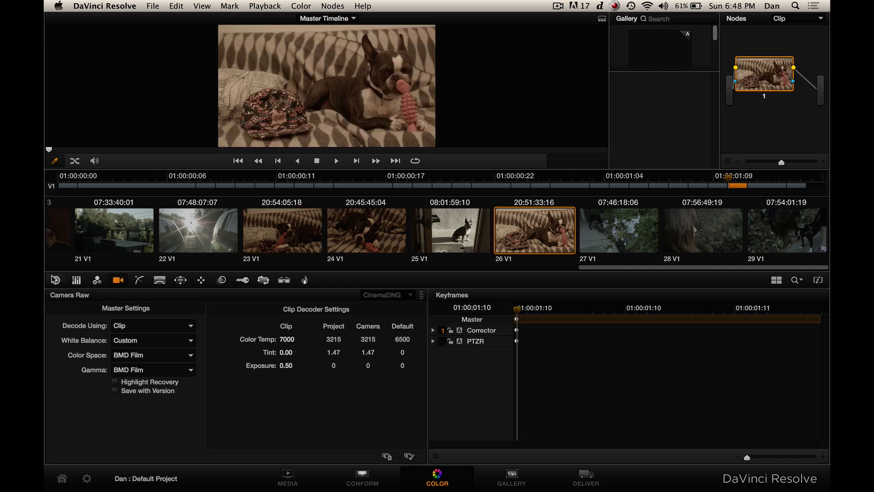
{"action": "left_click", "coordinate": [69, 281]}
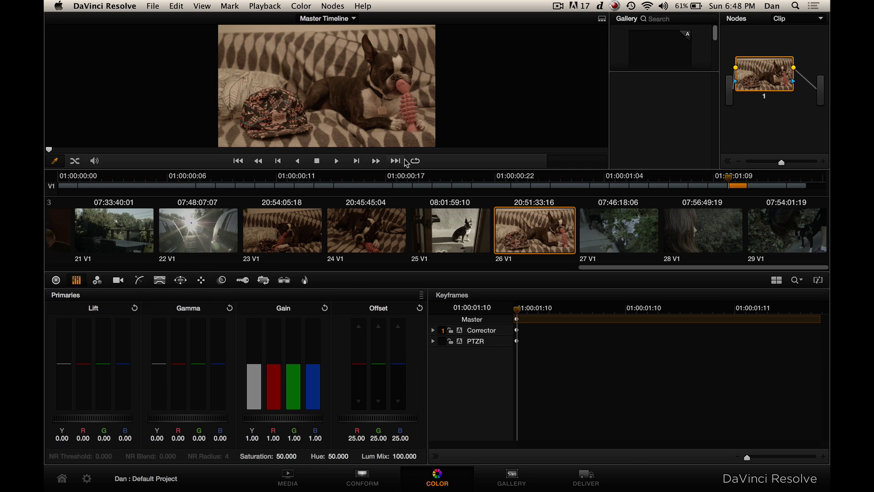
- Open the Deliver page and mark the render in point at clip 01
{"action": "left_click", "coordinate": [593, 476]}
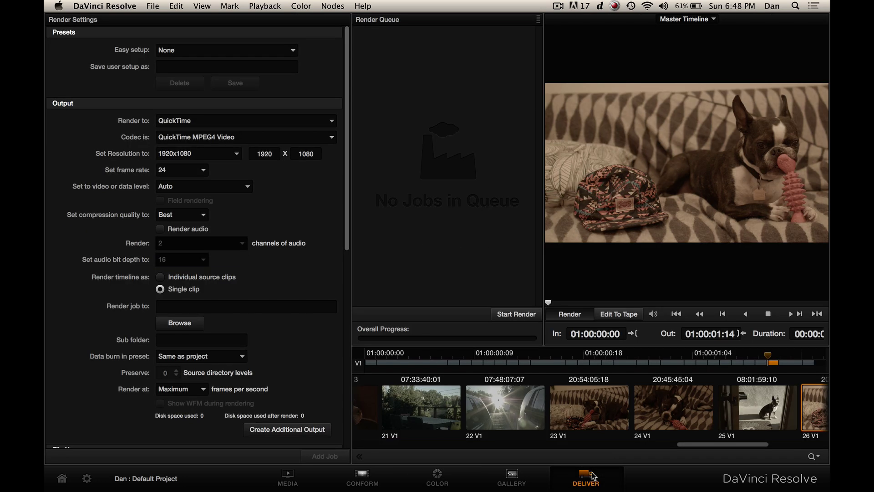
{"action": "scroll", "coordinate": [564, 426], "scroll_direction": "up", "scroll_amount": 5}
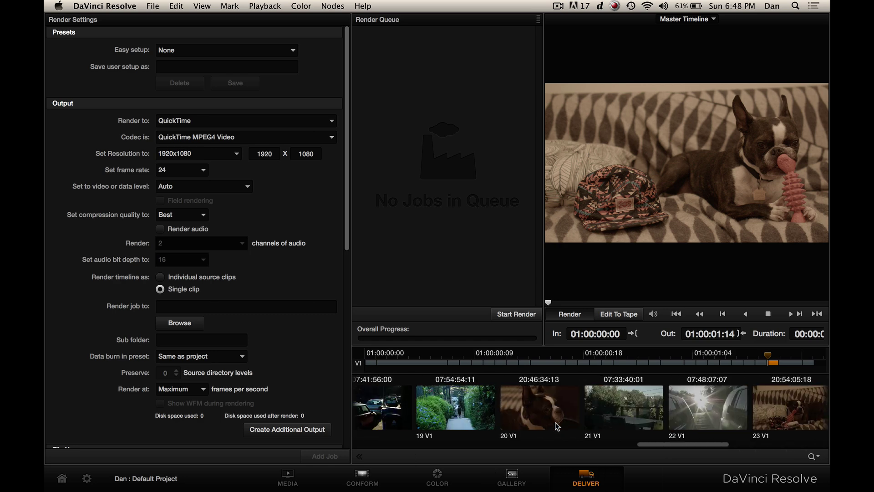
{"action": "scroll", "coordinate": [557, 427], "scroll_direction": "up", "scroll_amount": 15}
{"action": "left_click", "coordinate": [389, 406]}
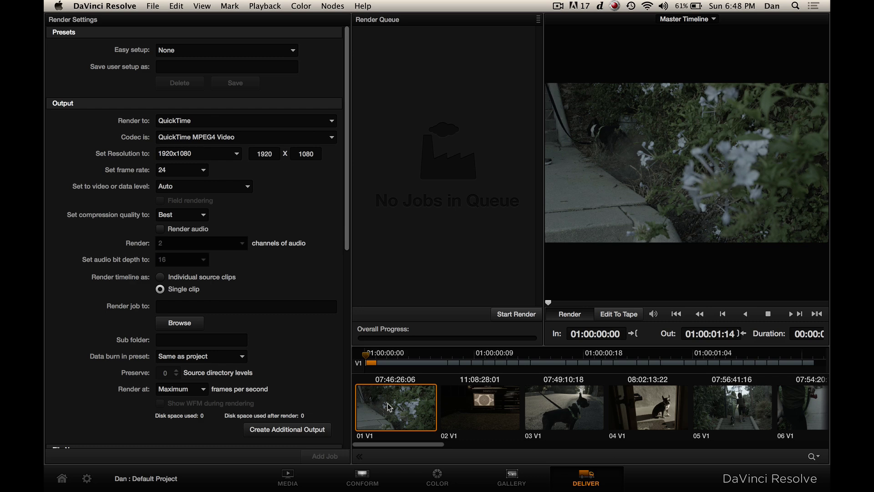
{"action": "right_click", "coordinate": [389, 406]}
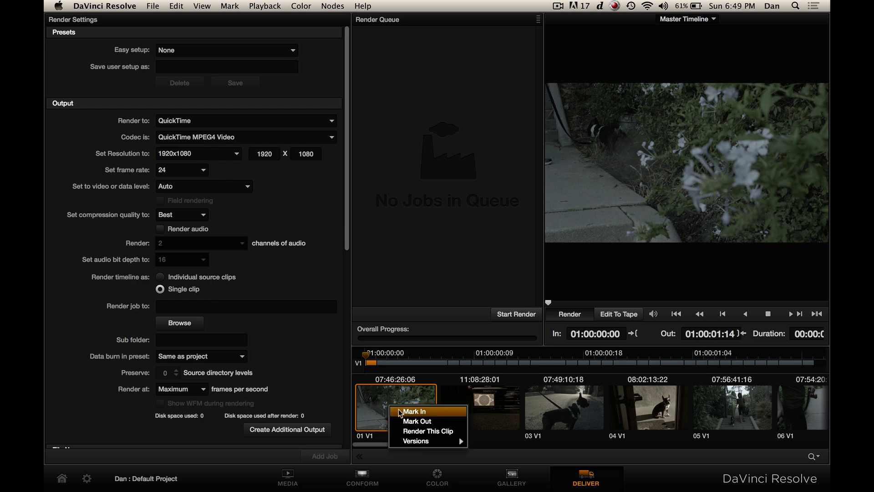
{"action": "left_click", "coordinate": [400, 412]}
- Mark the render out point at the last timeline clip, clip 29
{"action": "left_click_drag", "start_coordinate": [395, 446], "coordinate": [779, 446]}
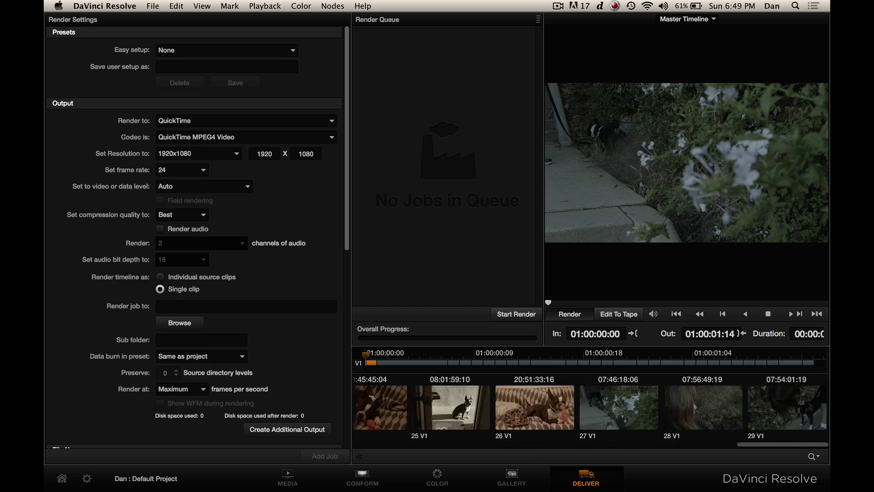
{"action": "left_click", "coordinate": [788, 430]}
{"action": "right_click", "coordinate": [790, 418]}
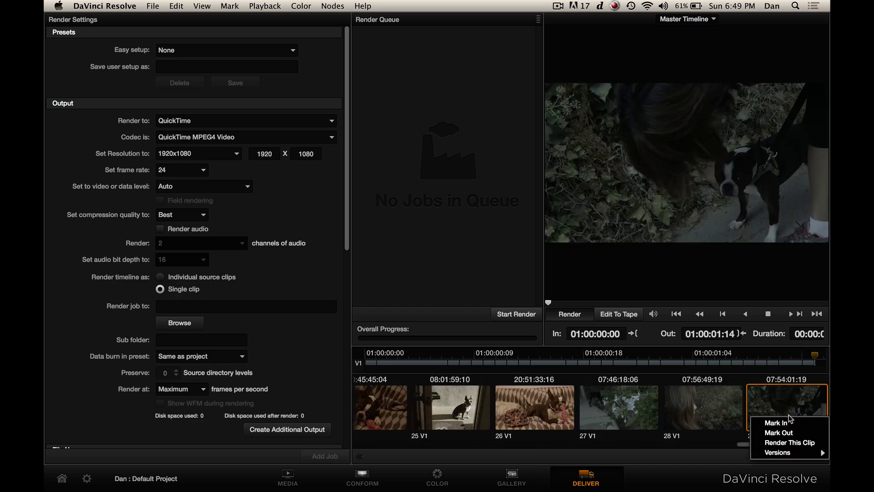
{"action": "left_click", "coordinate": [774, 434]}
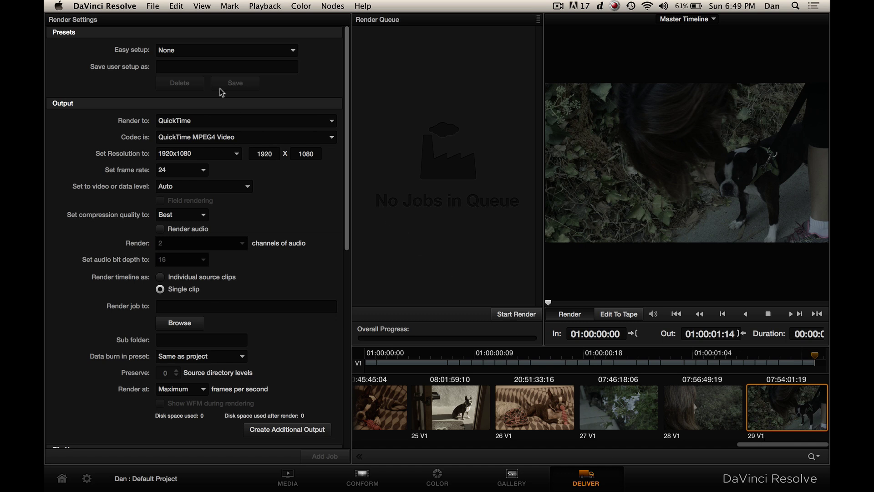
- Look over the Easy Setup presets without choosing one and set the render codec to QuickTime Apple ProRes 422 (HQ)
{"action": "left_click", "coordinate": [208, 48]}
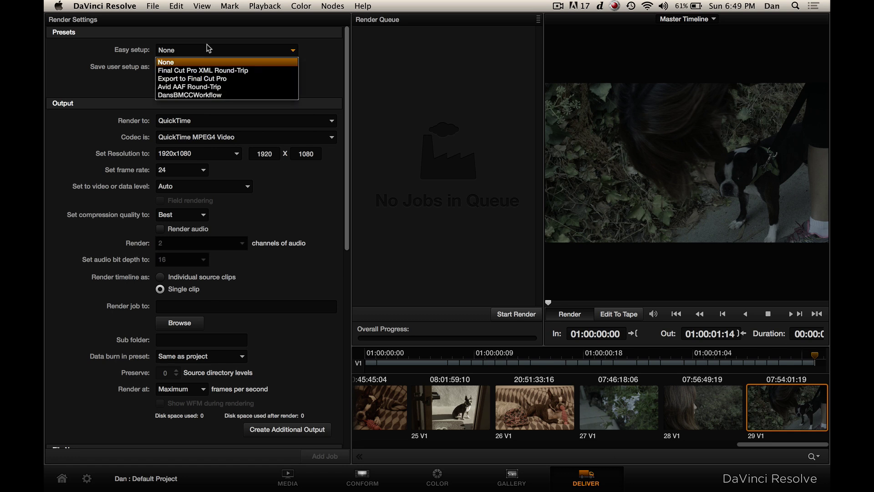
{"action": "left_click", "coordinate": [326, 68]}
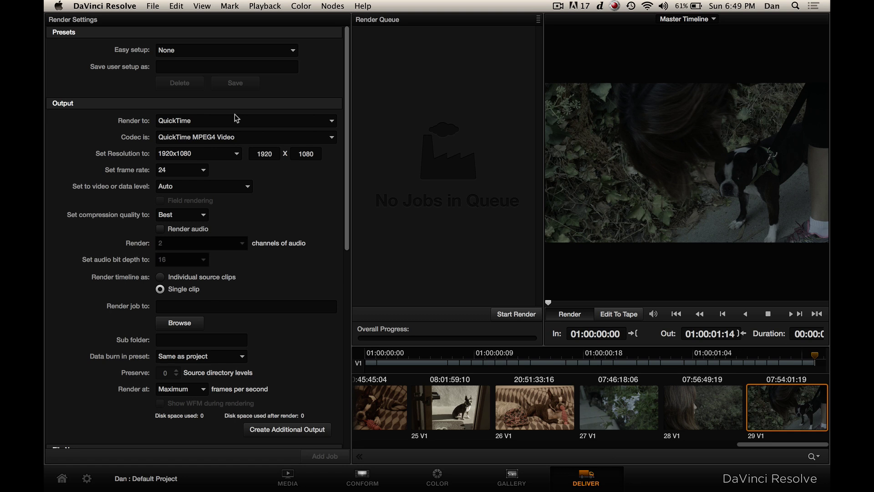
{"action": "left_click", "coordinate": [220, 137]}
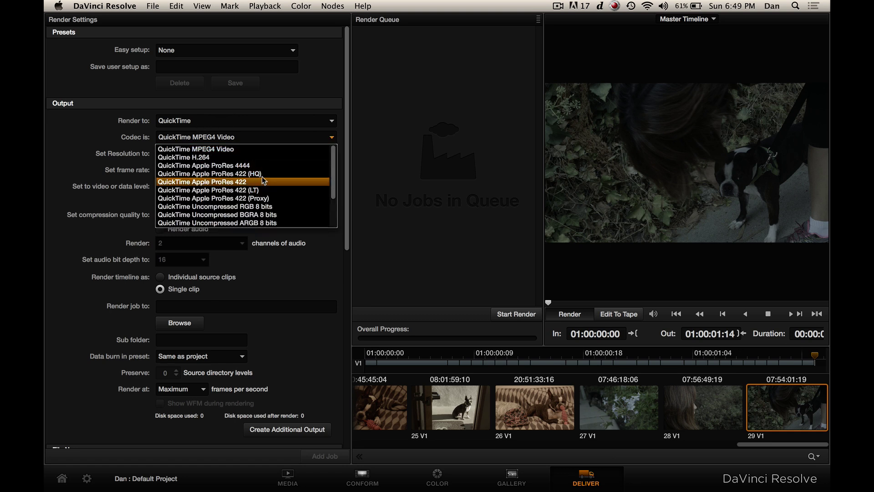
{"action": "left_click", "coordinate": [262, 175]}
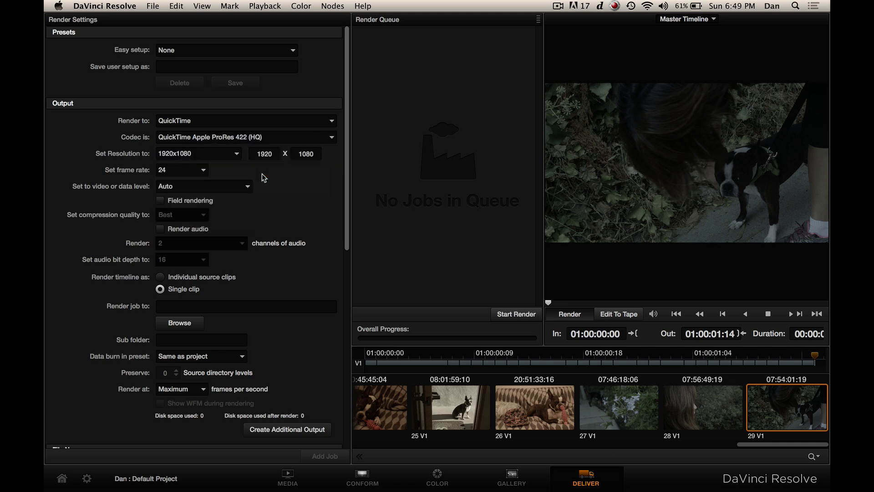
- Set the render frame rate to 23.976 and the video or data level to Normally scaled legal video
{"action": "left_click", "coordinate": [203, 171]}
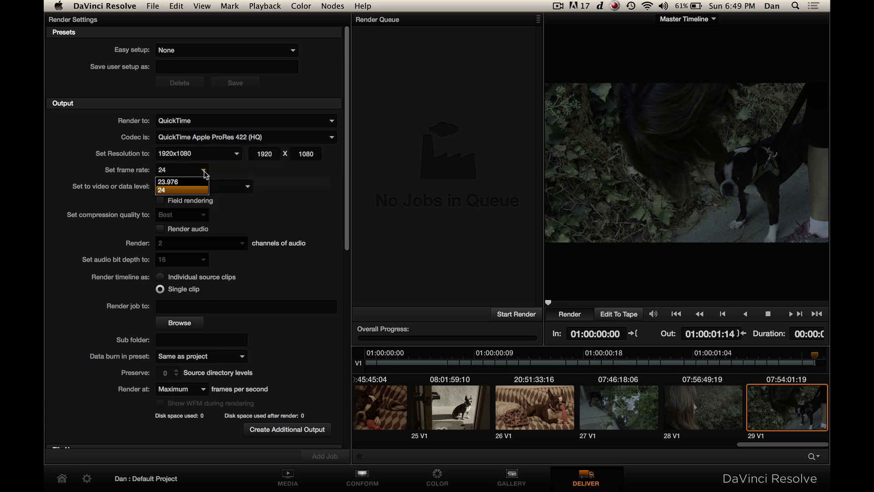
{"action": "left_click", "coordinate": [184, 182]}
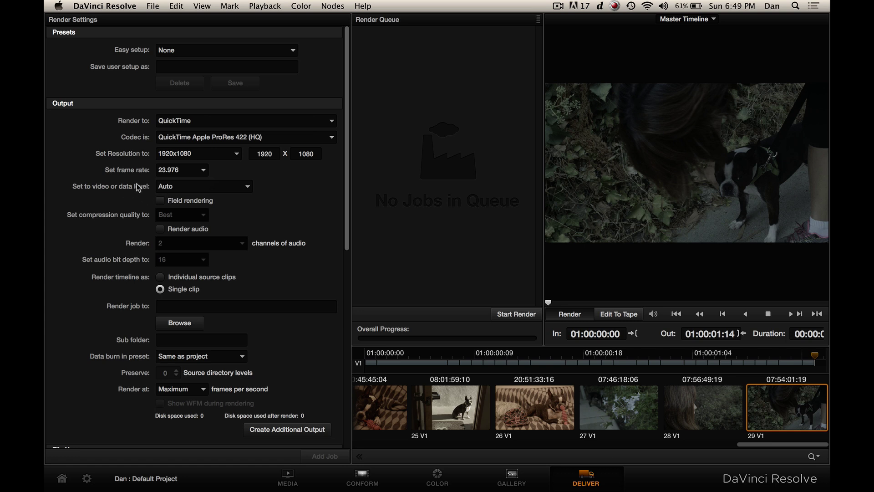
{"action": "left_click", "coordinate": [189, 187]}
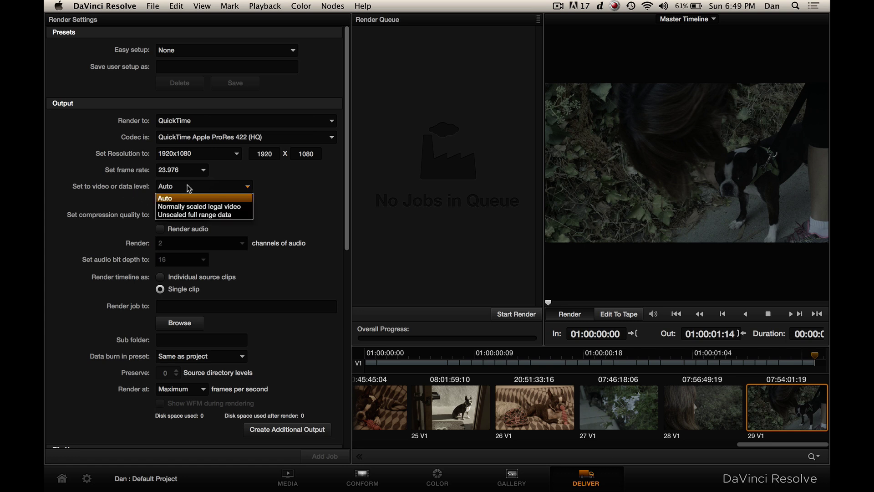
{"action": "left_click", "coordinate": [205, 206]}
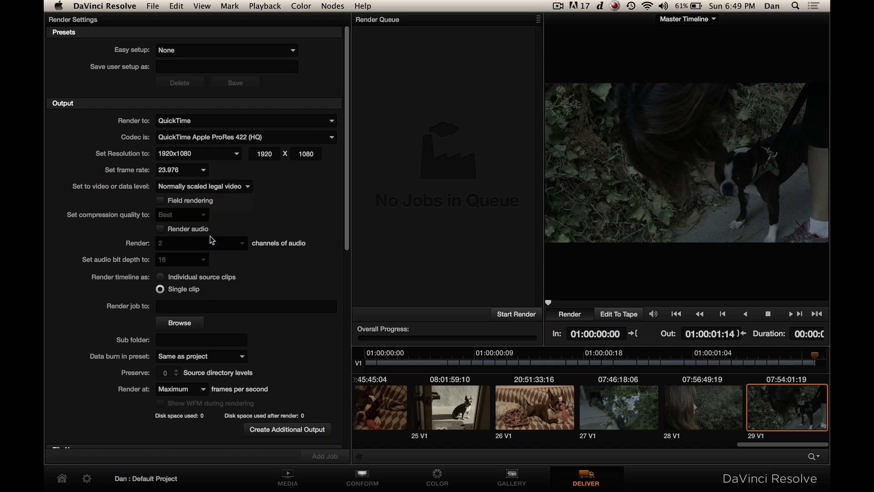
- Enable audio rendering and render the timeline as individual source clips
{"action": "left_click", "coordinate": [160, 229]}
{"action": "left_click", "coordinate": [160, 277]}
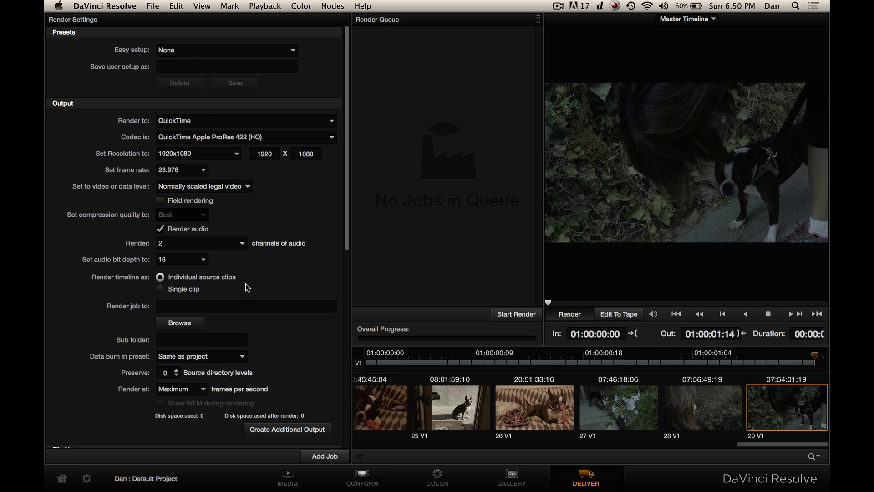
{"action": "scroll", "coordinate": [267, 319], "scroll_direction": "down", "scroll_amount": 5}
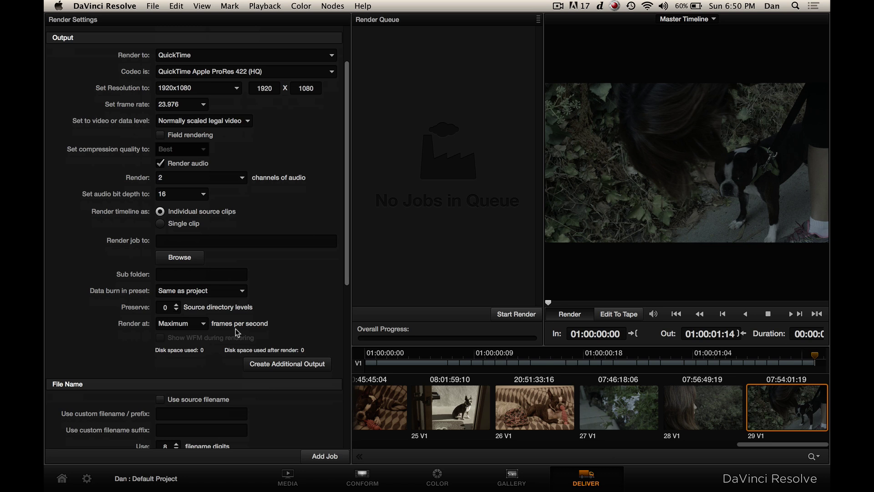
- Set the rendered files to use the source filename and review the remaining output options
{"action": "scroll", "coordinate": [235, 331], "scroll_direction": "down", "scroll_amount": 8}
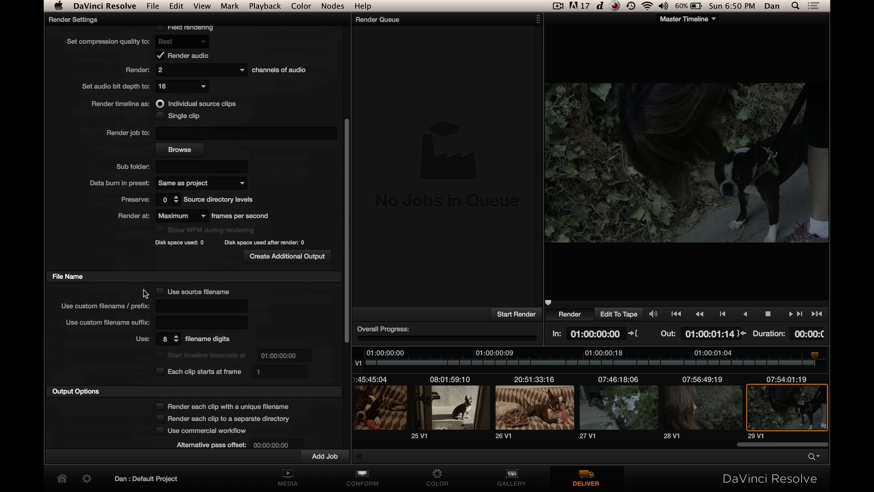
{"action": "left_click", "coordinate": [160, 292]}
{"action": "scroll", "coordinate": [296, 343], "scroll_direction": "down", "scroll_amount": 3}
{"action": "scroll", "coordinate": [296, 343], "scroll_direction": "down", "scroll_amount": 10}
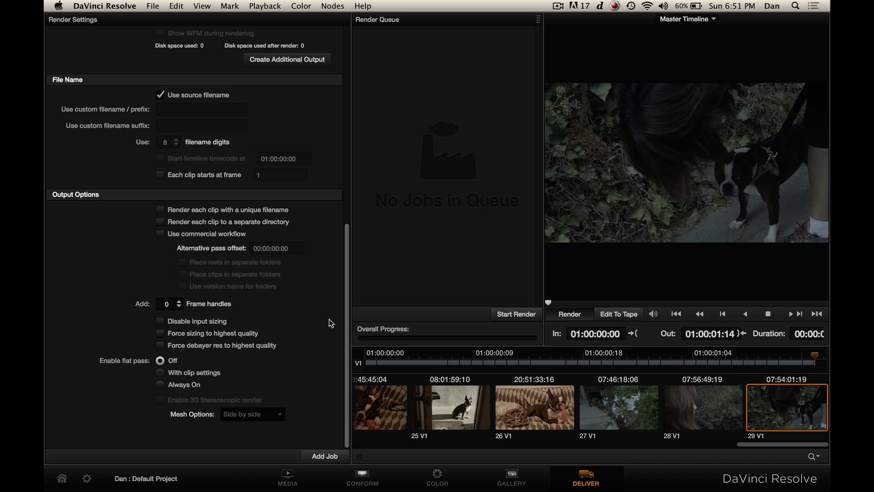
{"action": "scroll", "coordinate": [330, 323], "scroll_direction": "up", "scroll_amount": 10}
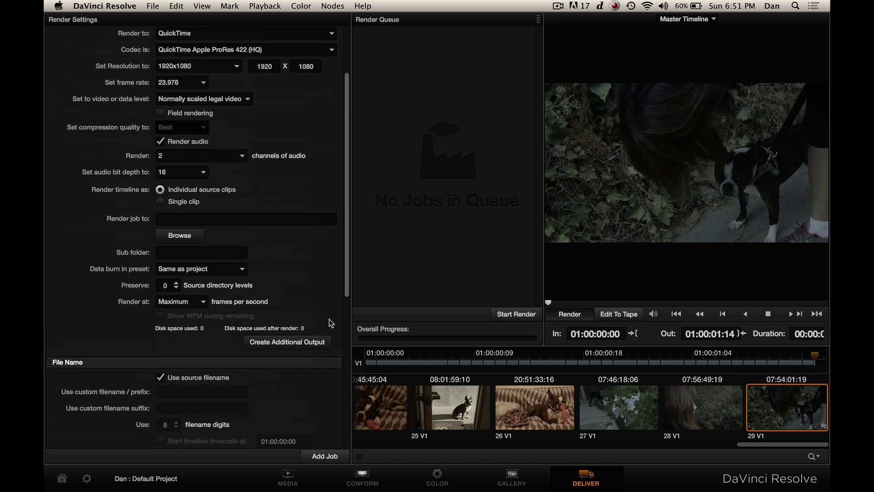
{"action": "scroll", "coordinate": [320, 340], "scroll_direction": "up", "scroll_amount": 4}
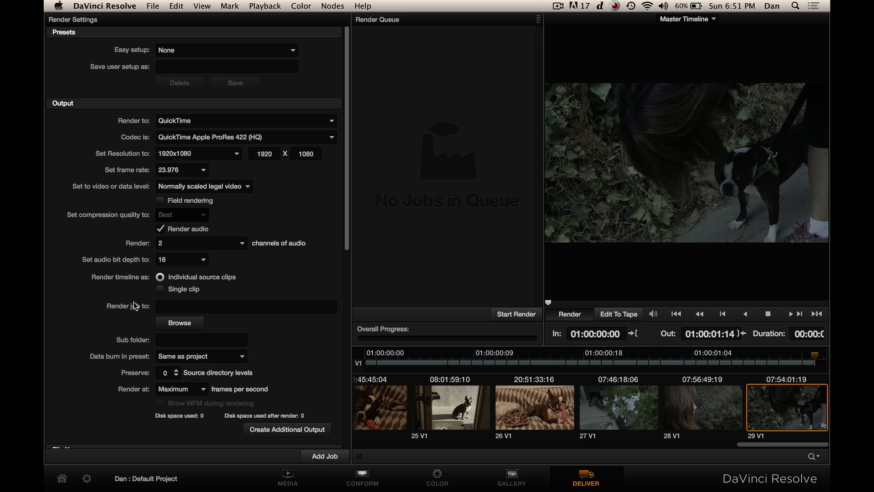
- Browse for the render destination and select the Desktop folder inside the user's home folder on Macintosh HD
{"action": "left_click", "coordinate": [194, 323]}
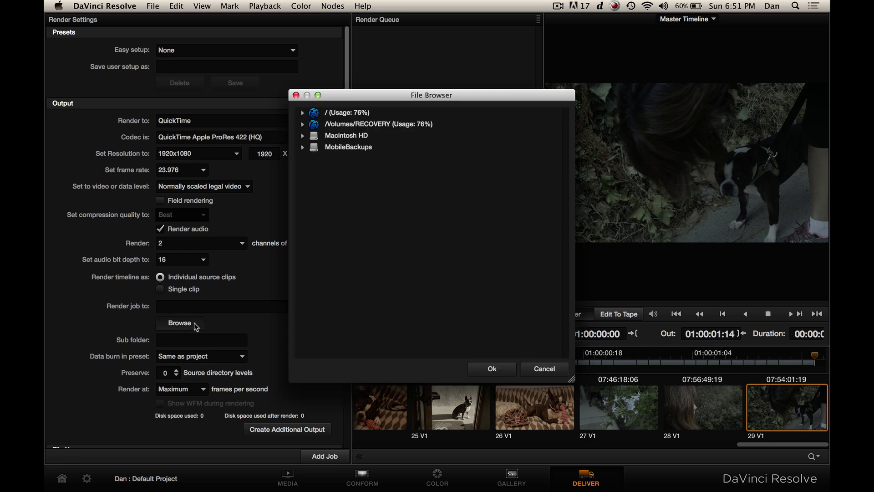
{"action": "left_click", "coordinate": [302, 135]}
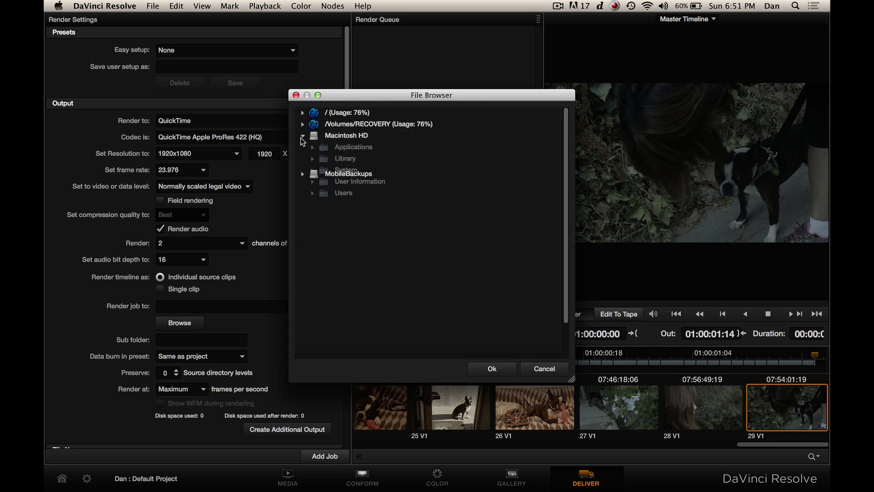
{"action": "left_click", "coordinate": [312, 193]}
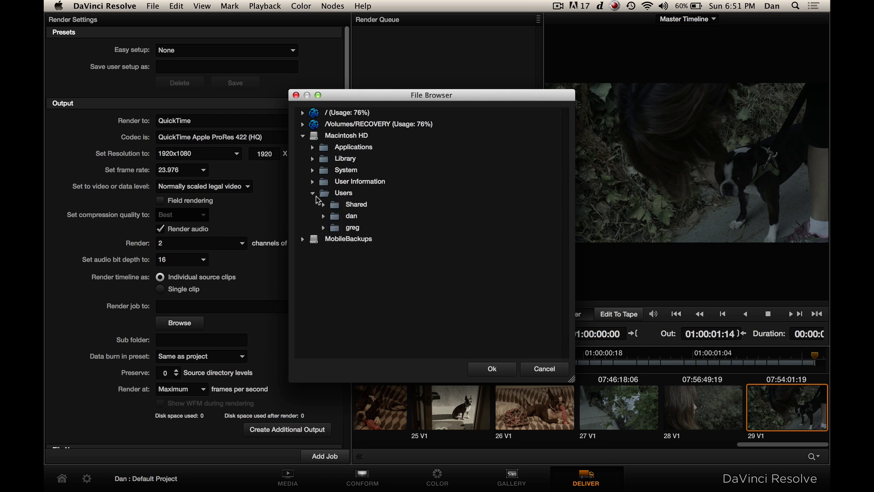
{"action": "left_click", "coordinate": [324, 217]}
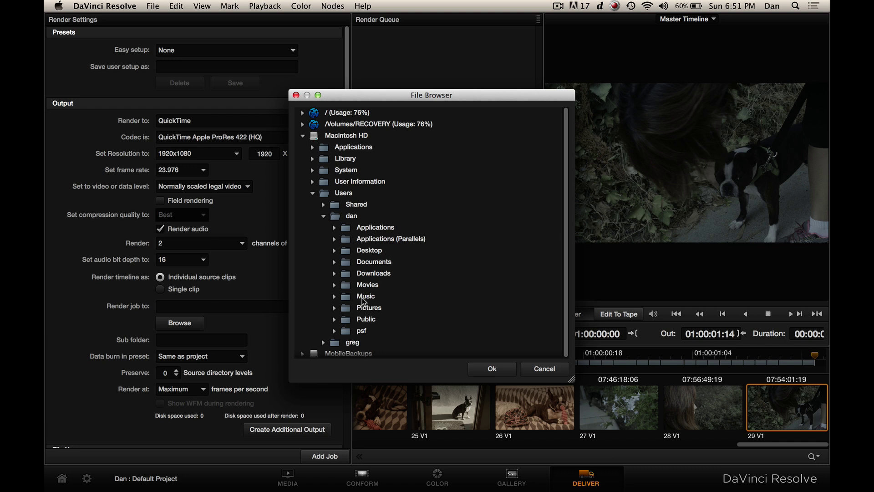
{"action": "left_click", "coordinate": [337, 251]}
{"action": "left_click", "coordinate": [374, 253]}
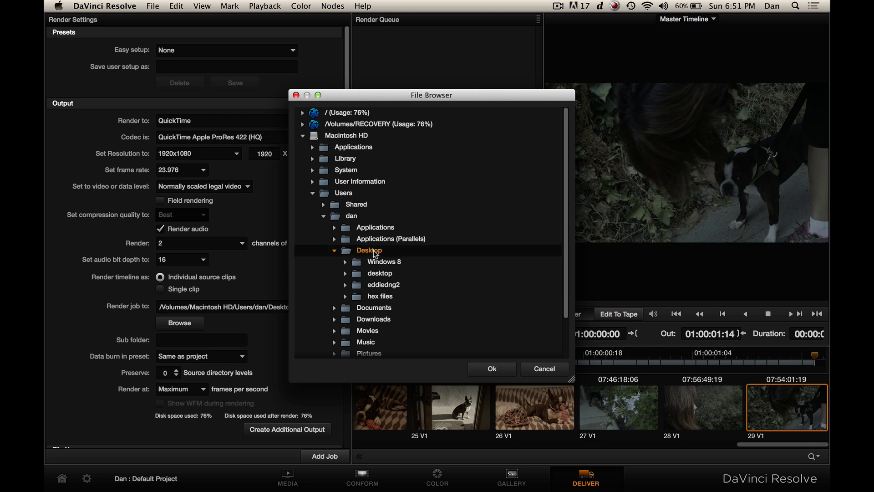
- Create a new folder named EddieProRes on the Desktop and accept it as the render job destination
{"action": "right_click", "coordinate": [374, 253]}
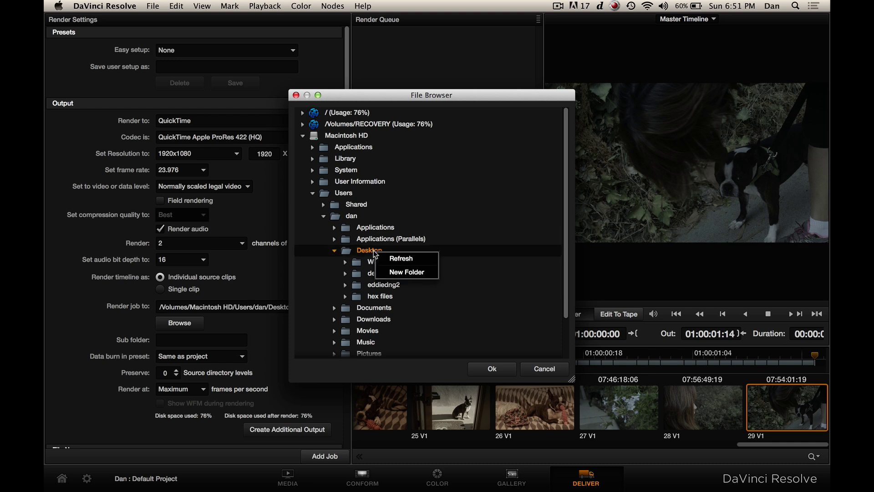
{"action": "left_click", "coordinate": [395, 275]}
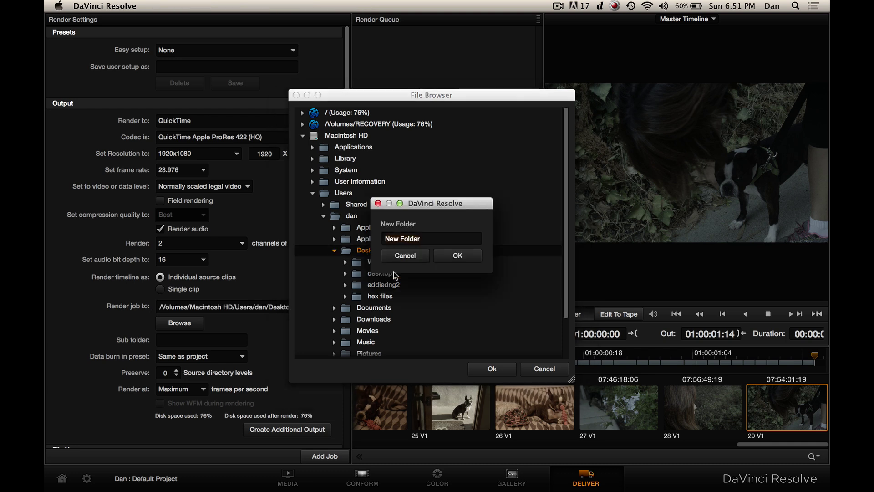
{"action": "type", "text": "EddieProre"}
{"action": "key", "text": "BackSpace"}
{"action": "key", "text": "BackSpace"}
{"action": "type", "text": "Res"}
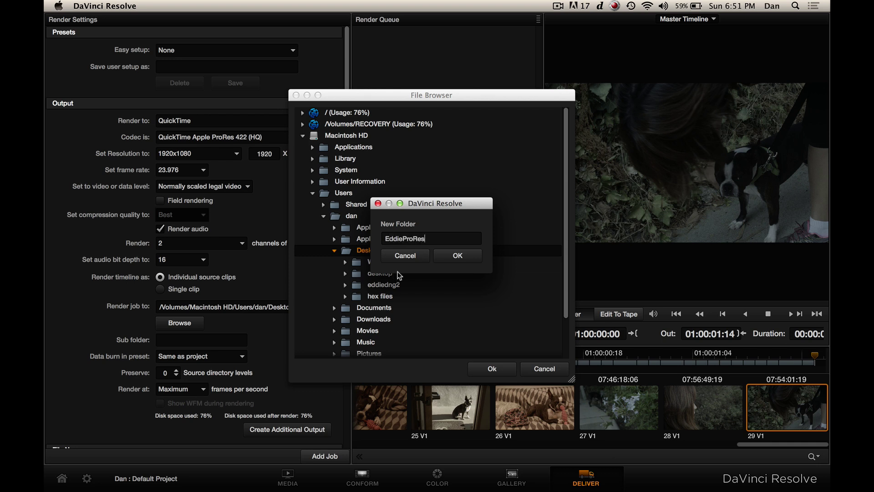
{"action": "left_click", "coordinate": [458, 256]}
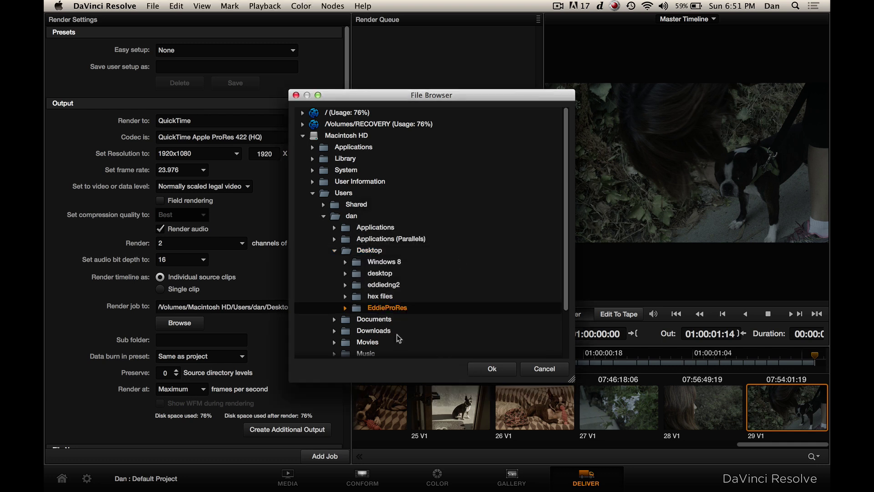
{"action": "left_click", "coordinate": [492, 368]}
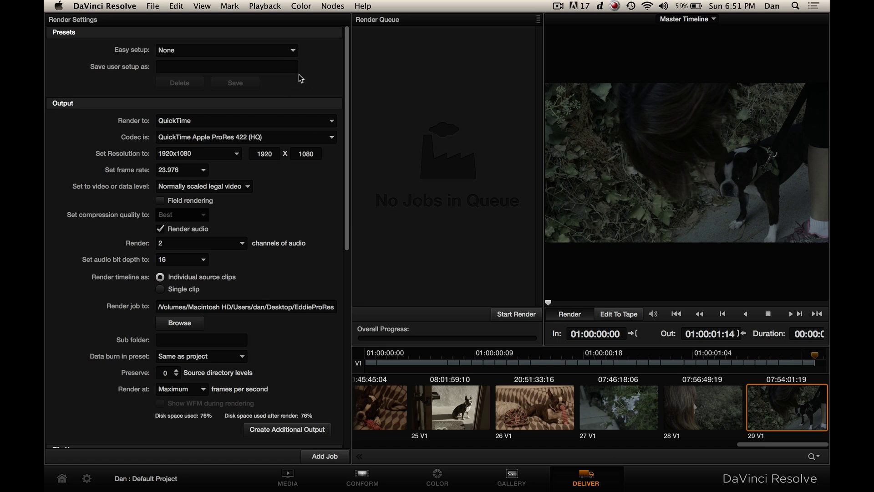
- Save the render settings as a preset named EddieProres and look over the Easy Setup list without changing the selection
{"action": "left_click", "coordinate": [265, 64]}
{"action": "type", "text": "EddieProres"}
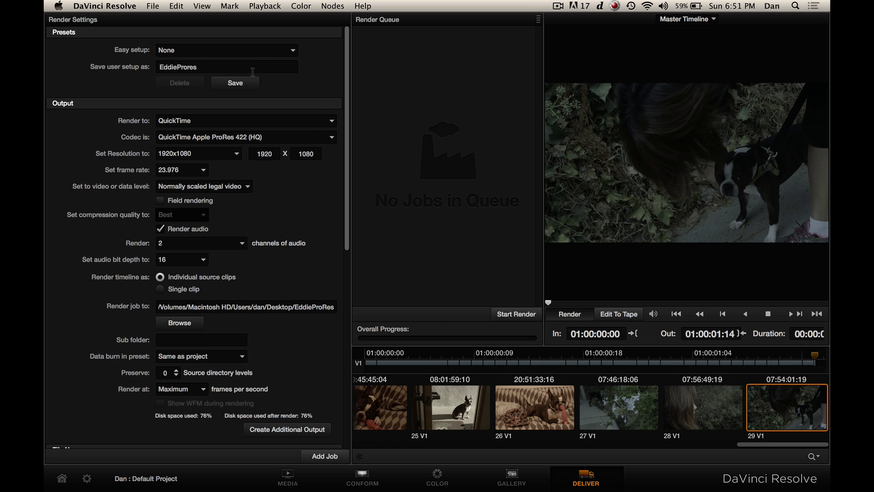
{"action": "left_click", "coordinate": [239, 85]}
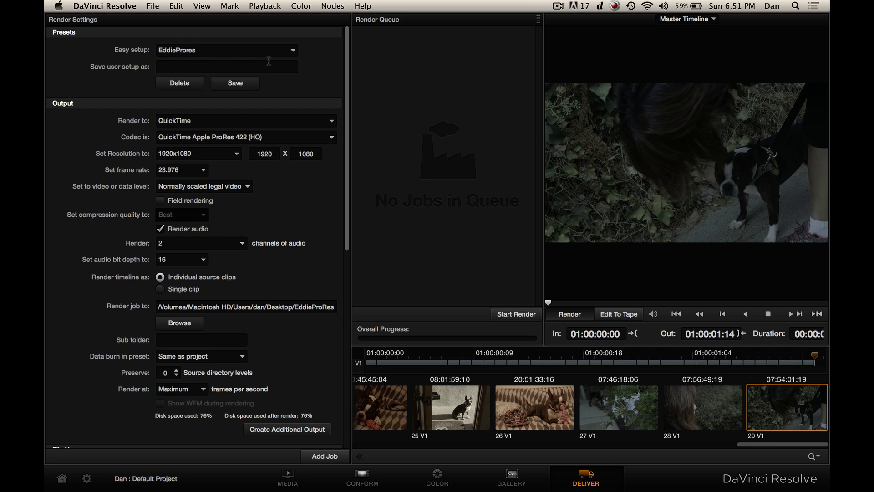
{"action": "left_click", "coordinate": [292, 52]}
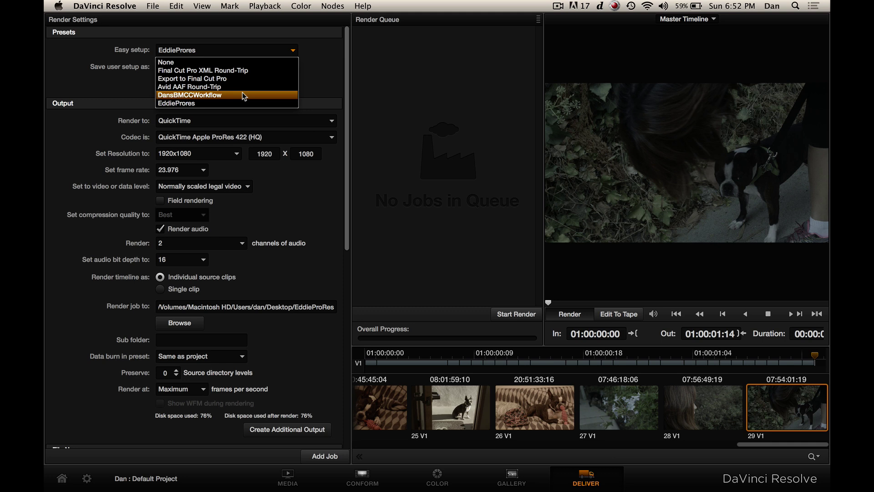
{"action": "left_click", "coordinate": [321, 202]}
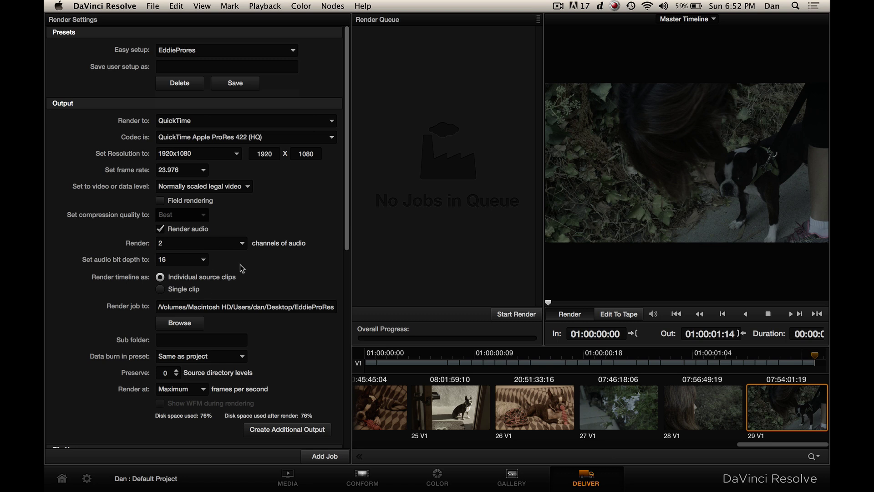
- Add the Master Timeline job to the render queue, look at the queue options and start the render
{"action": "left_click", "coordinate": [322, 456]}
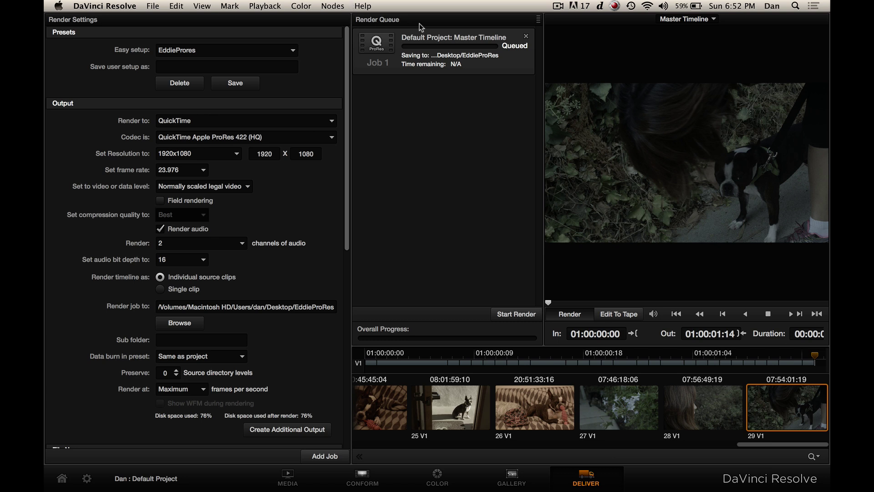
{"action": "left_click", "coordinate": [537, 19]}
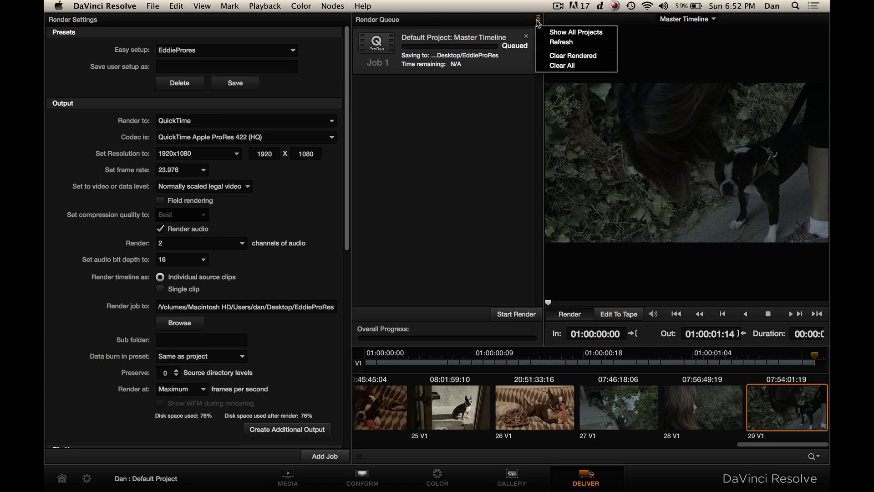
{"action": "left_click", "coordinate": [518, 17]}
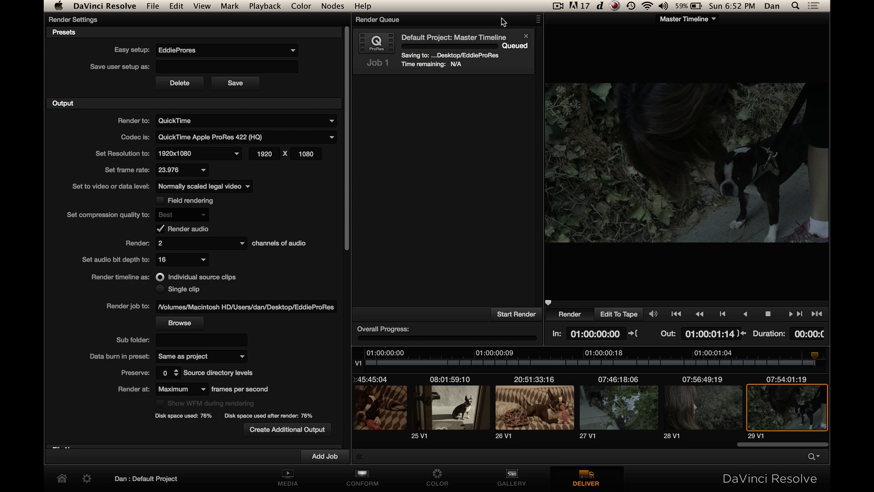
{"action": "left_click", "coordinate": [516, 314]}
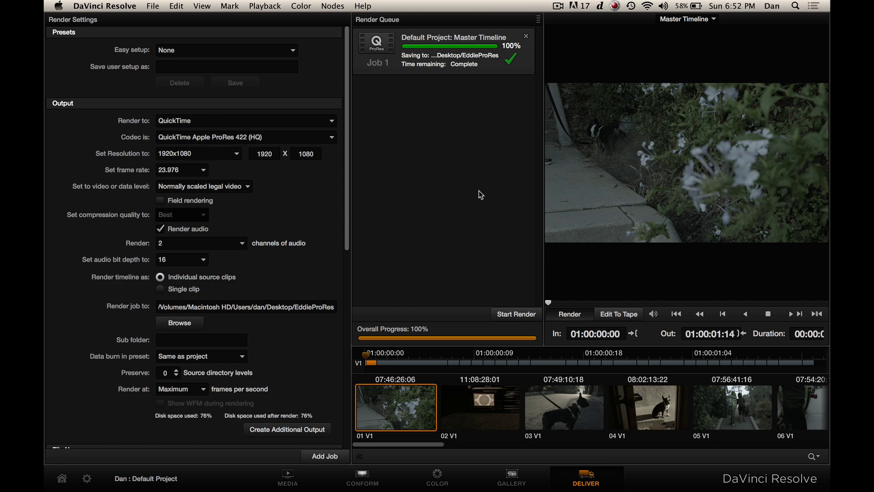
- Hide DaVinci Resolve, open the EddieProRes folder on the desktop in Finder and look through the rendered clips
{"action": "left_click", "coordinate": [119, 6]}
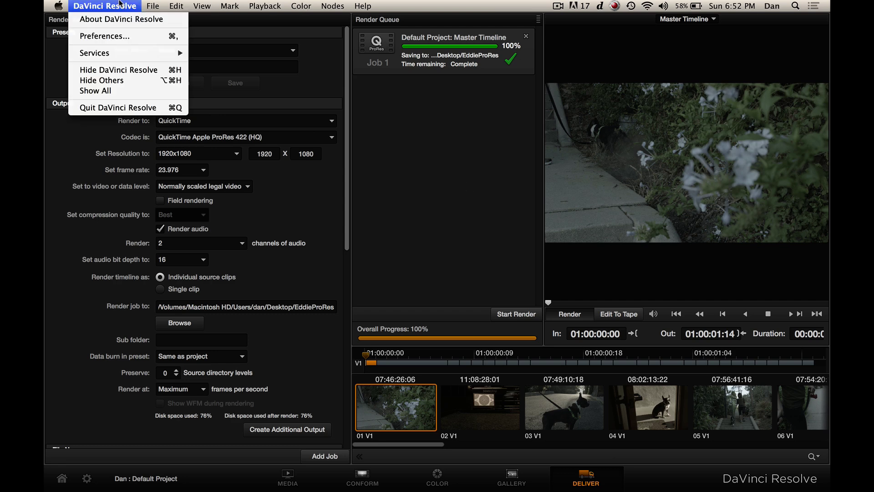
{"action": "left_click", "coordinate": [124, 70]}
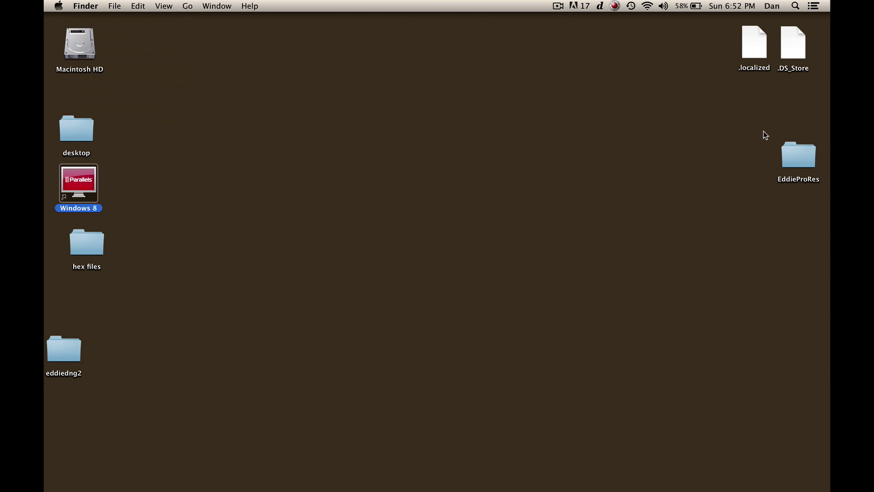
{"action": "double_click", "coordinate": [801, 155]}
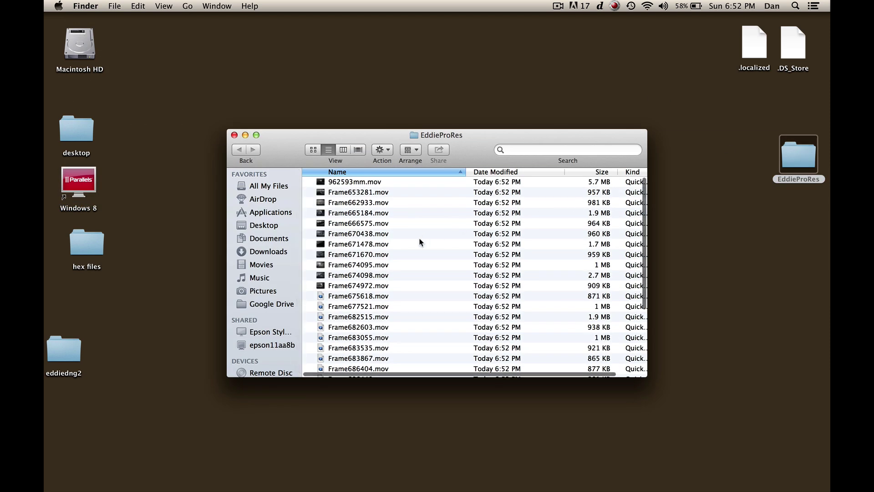
{"action": "scroll", "coordinate": [419, 242], "scroll_direction": "down", "scroll_amount": 1}
{"action": "scroll", "coordinate": [419, 241], "scroll_direction": "down", "scroll_amount": 5}
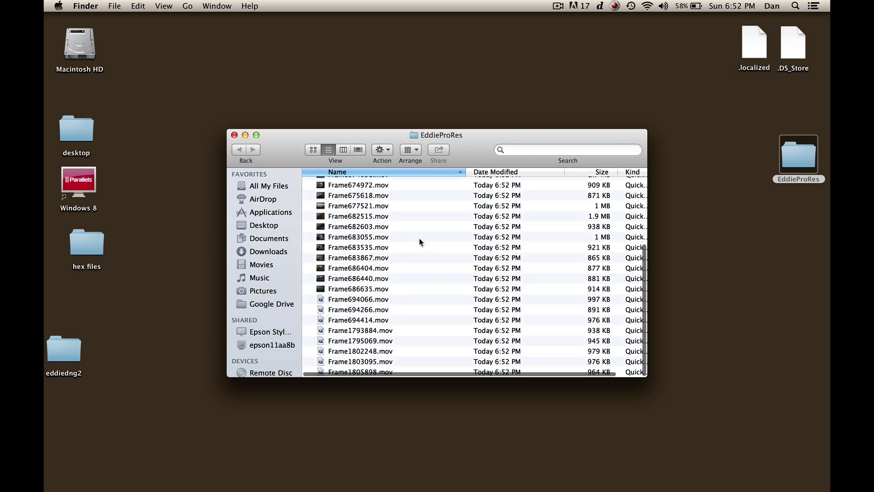
{"action": "scroll", "coordinate": [419, 242], "scroll_direction": "down", "scroll_amount": 2}
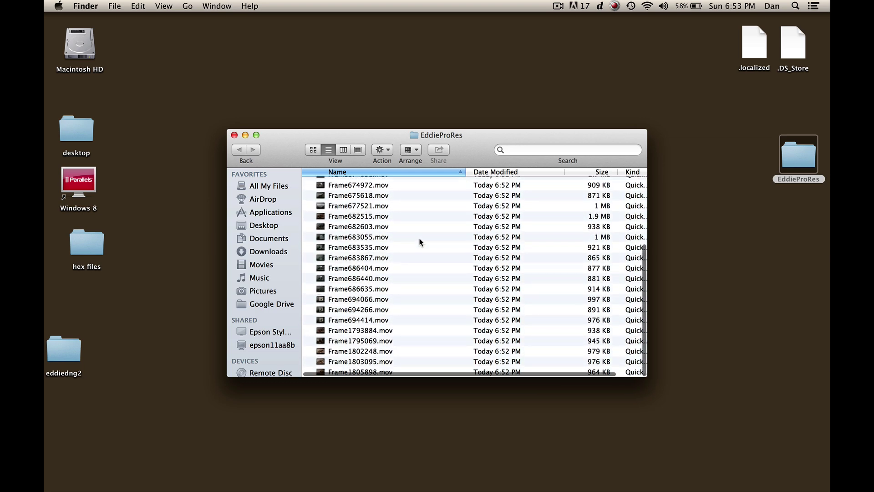
{"action": "scroll", "coordinate": [419, 242], "scroll_direction": "up", "scroll_amount": 5}
- Preview the rendered clips in Quick Look, from Frame666575.mov through Frame674972.mov, and close the preview
{"action": "left_click", "coordinate": [362, 226]}
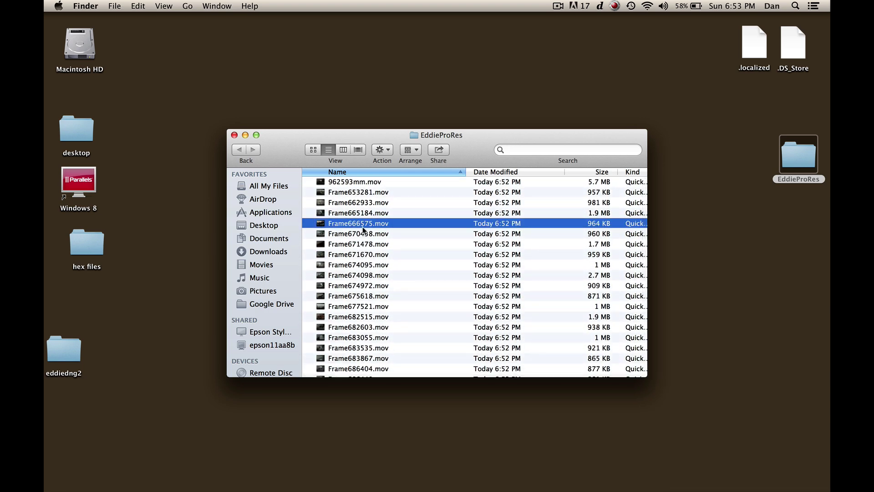
{"action": "key", "text": "space"}
{"action": "key", "text": "Down"}
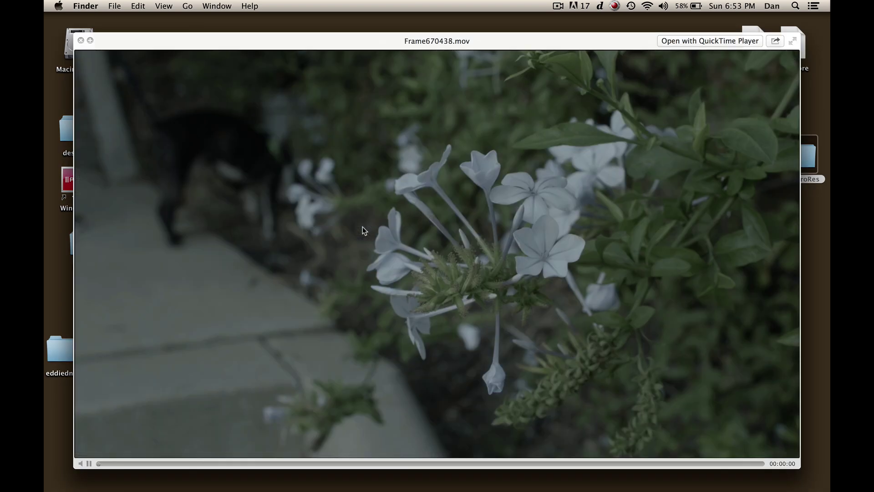
{"action": "key", "text": "Down"}
{"action": "key", "text": "Down"}
{"action": "key", "text": "Down"}
{"action": "key", "text": "Down"}
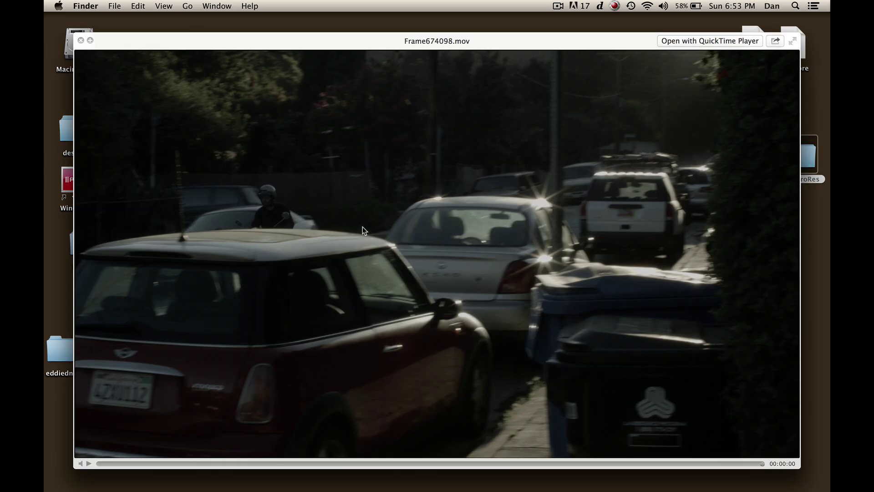
{"action": "key", "text": "Down"}
{"action": "key", "text": "space"}
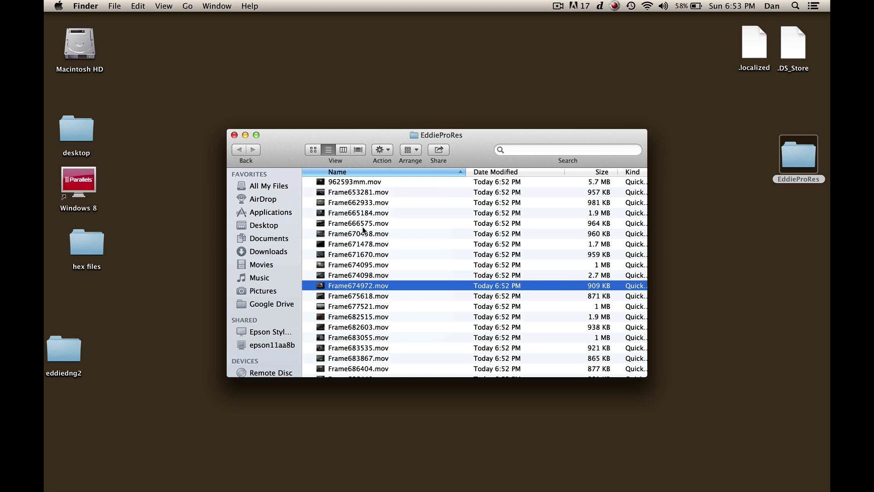
- Close the EddieProRes folder window and switch back to DaVinci Resolve
{"action": "left_click", "coordinate": [234, 135]}
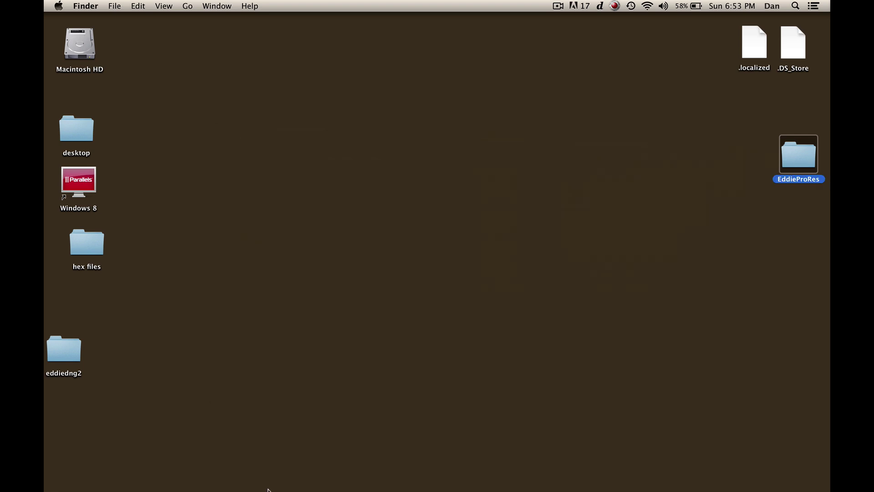
{"action": "mouse_move", "coordinate": [348, 478]}
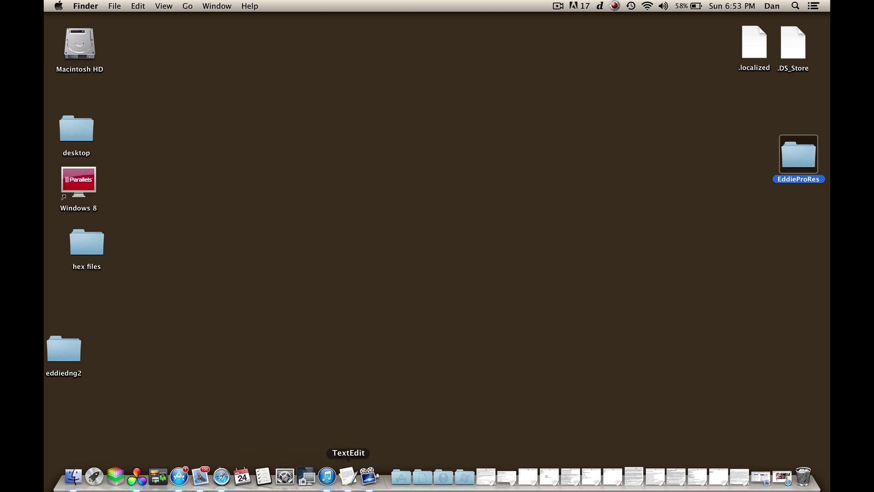
{"action": "left_click", "coordinate": [137, 477]}
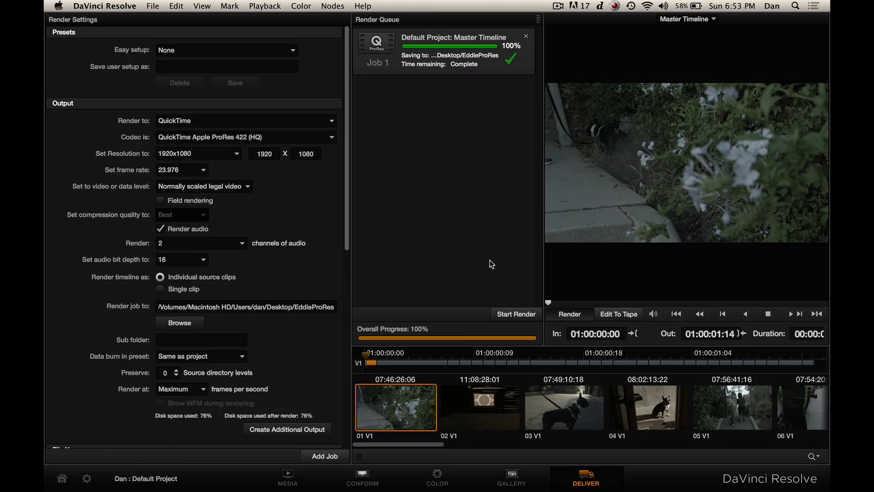